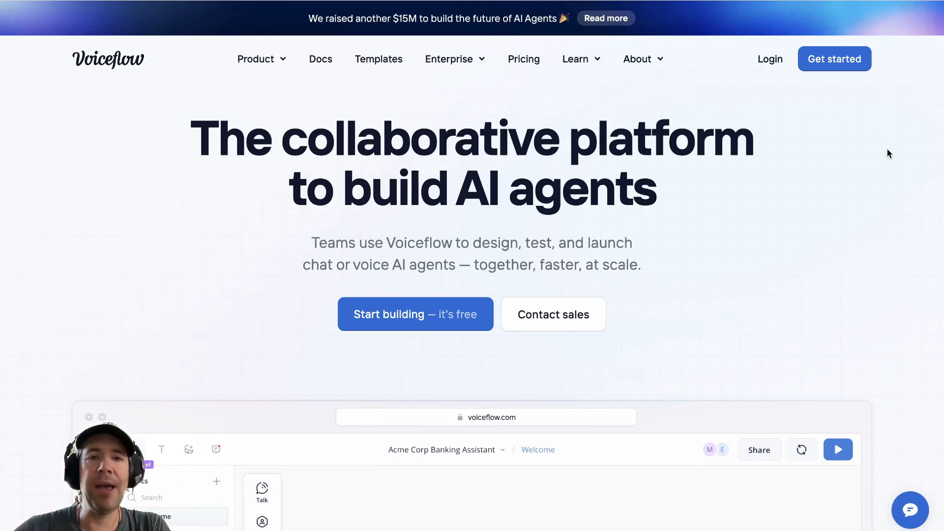
Step: Look through the Voiceflow home page, from the product features down to the use case templates
{"action": "scroll", "coordinate": [887, 153], "scroll_direction": "down", "scroll_amount": 6}
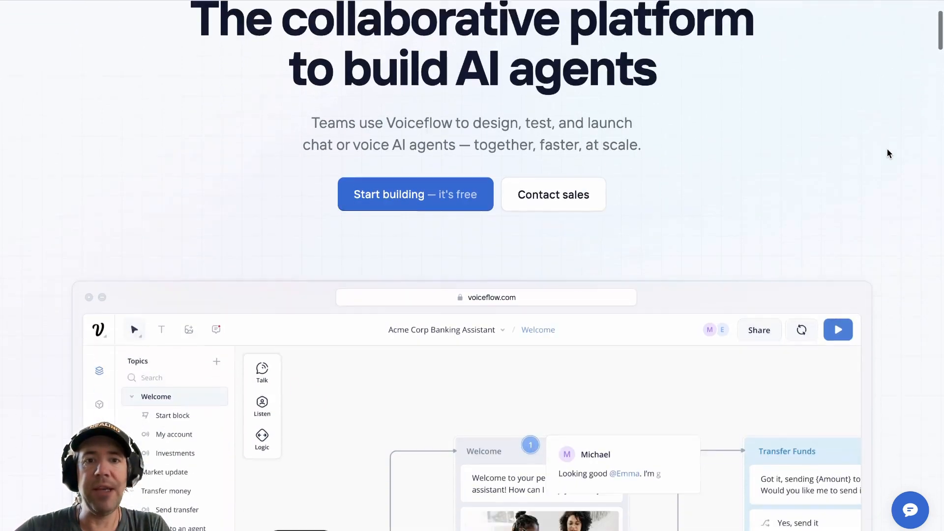
{"action": "scroll", "coordinate": [887, 153], "scroll_direction": "down", "scroll_amount": 1}
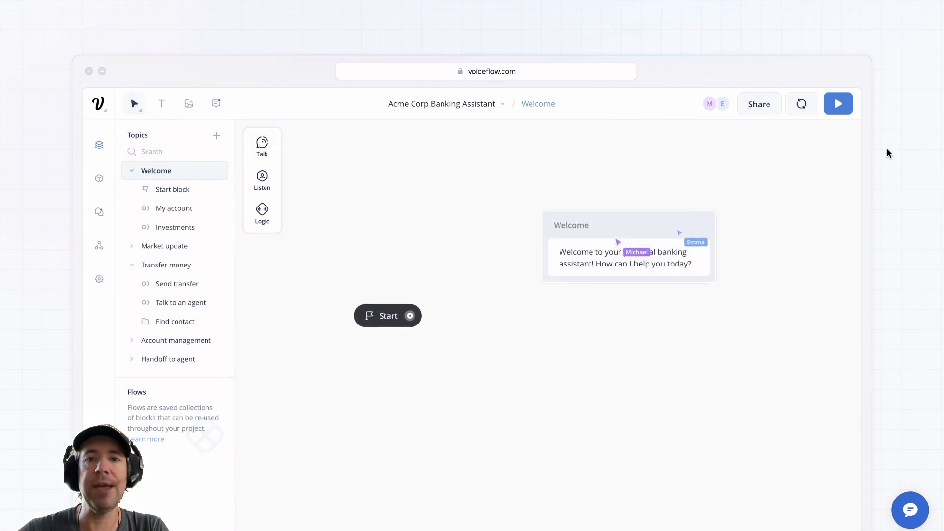
{"action": "scroll", "coordinate": [887, 151], "scroll_direction": "down", "scroll_amount": 2}
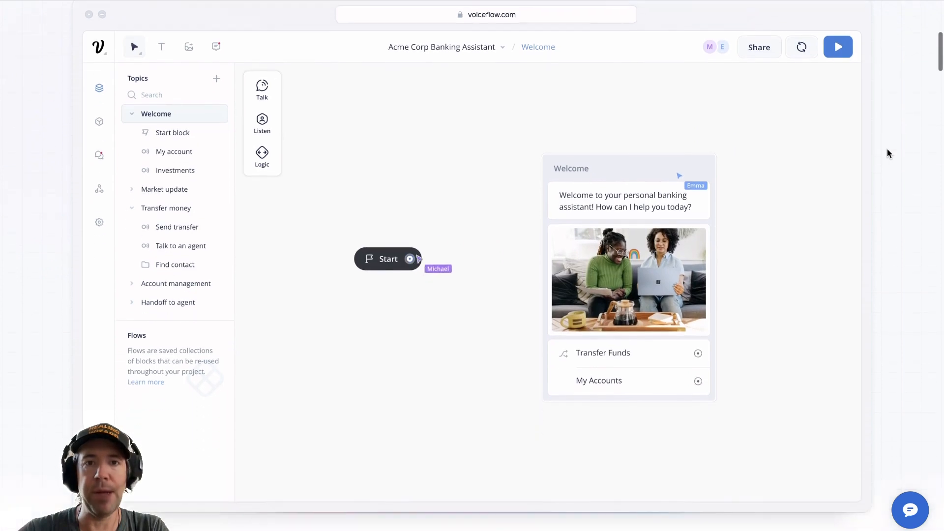
{"action": "scroll", "coordinate": [887, 152], "scroll_direction": "down", "scroll_amount": 2}
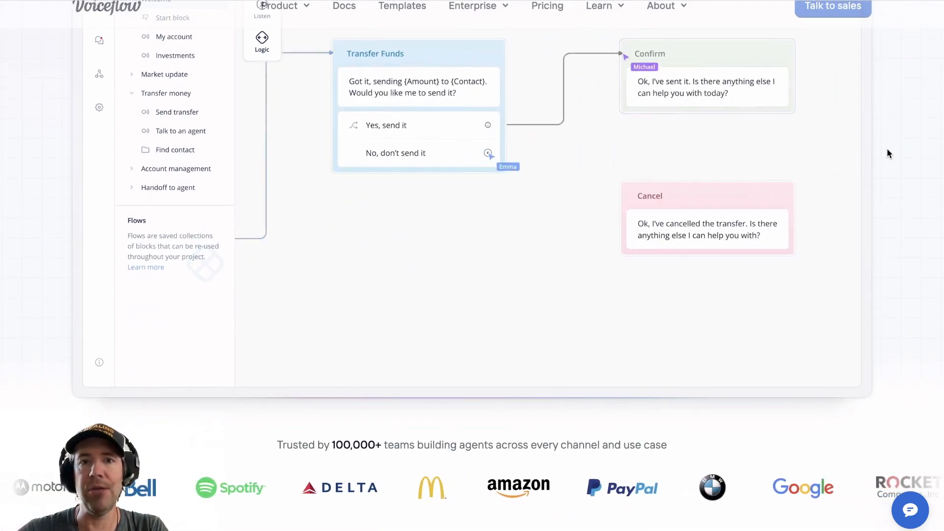
{"action": "scroll", "coordinate": [887, 153], "scroll_direction": "down", "scroll_amount": 3}
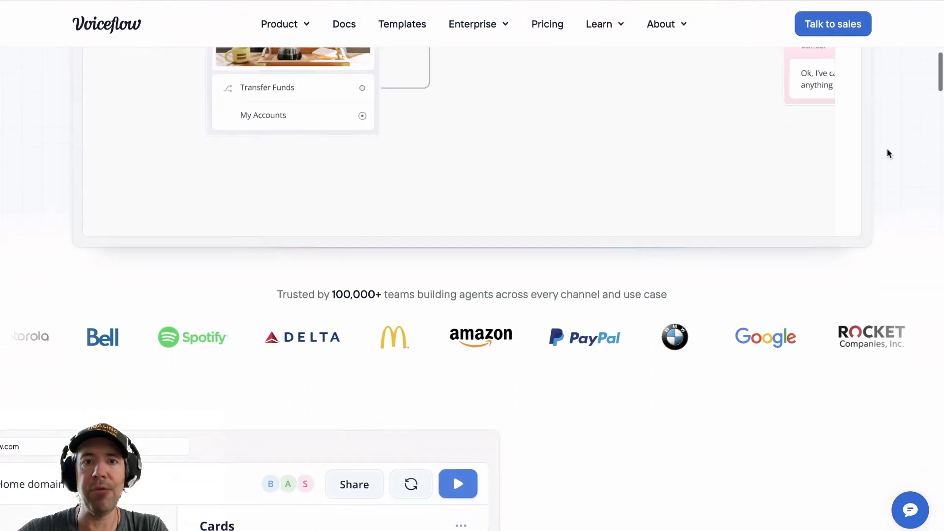
{"action": "scroll", "coordinate": [888, 154], "scroll_direction": "down", "scroll_amount": 8}
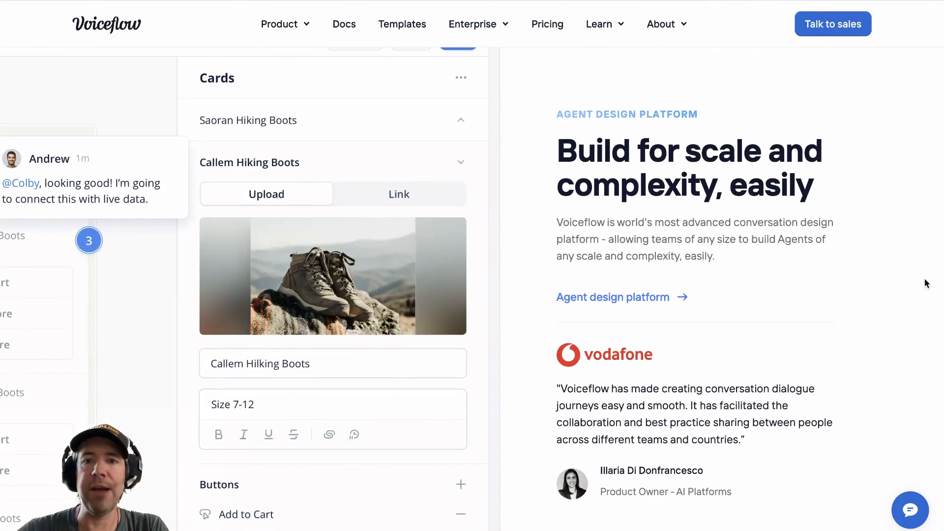
{"action": "scroll", "coordinate": [769, 334], "scroll_direction": "down", "scroll_amount": 10}
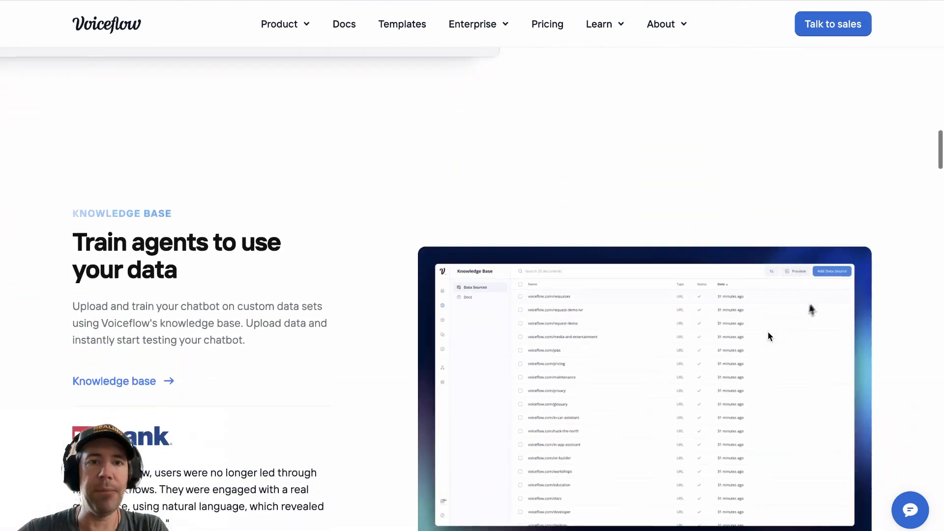
{"action": "scroll", "coordinate": [768, 336], "scroll_direction": "down", "scroll_amount": 14}
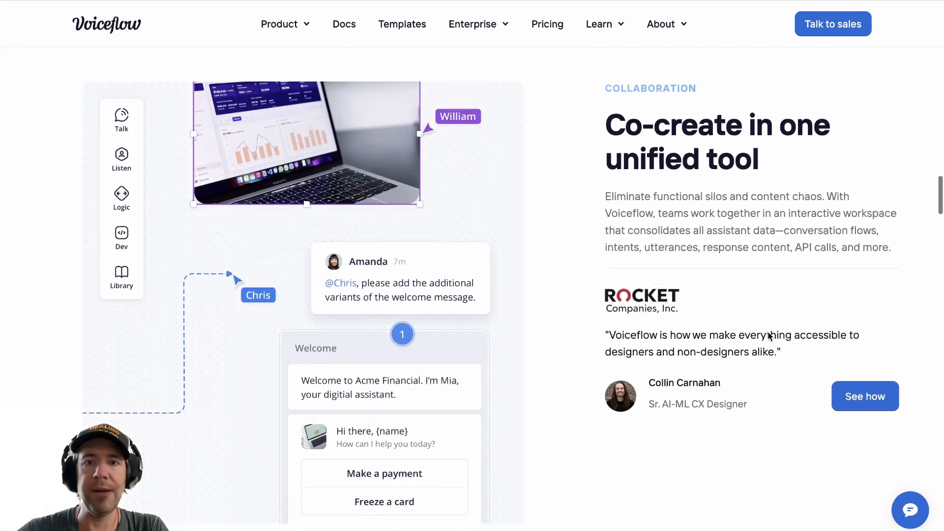
{"action": "scroll", "coordinate": [768, 336], "scroll_direction": "down", "scroll_amount": 14}
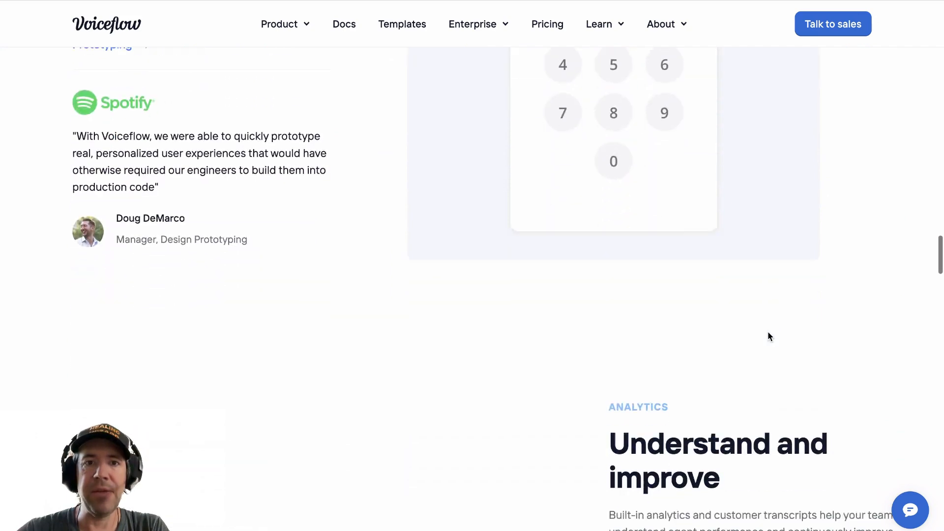
{"action": "scroll", "coordinate": [767, 336], "scroll_direction": "down", "scroll_amount": 7}
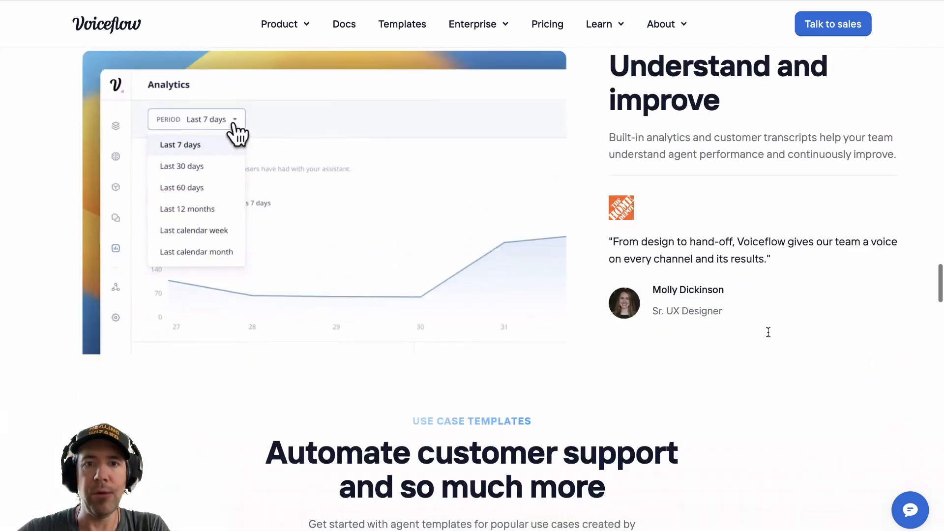
{"action": "scroll", "coordinate": [768, 332], "scroll_direction": "down", "scroll_amount": 4}
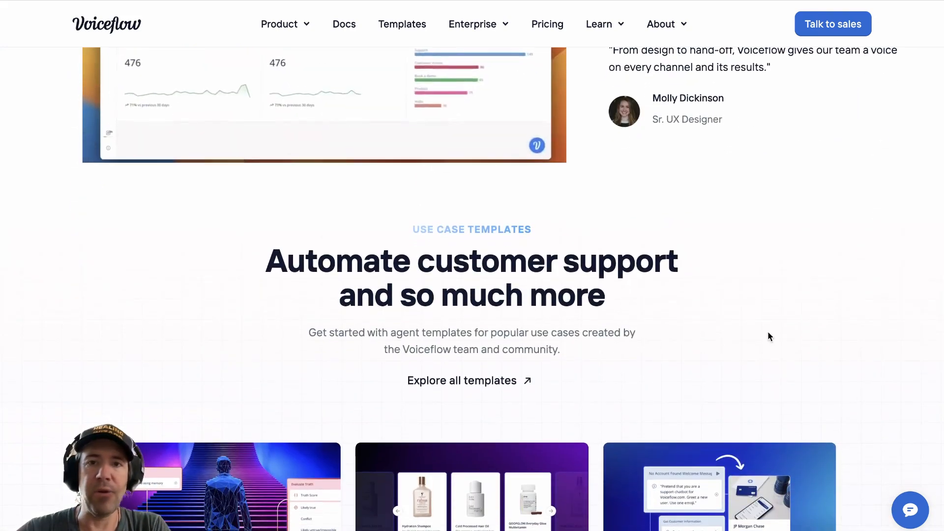
{"action": "scroll", "coordinate": [768, 336], "scroll_direction": "down", "scroll_amount": 5}
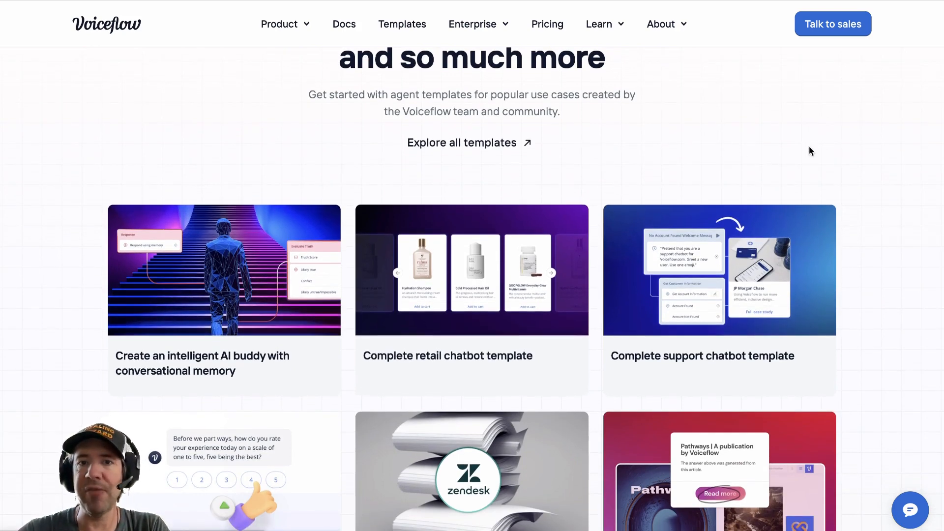
{"action": "scroll", "coordinate": [839, 155], "scroll_direction": "down", "scroll_amount": 4}
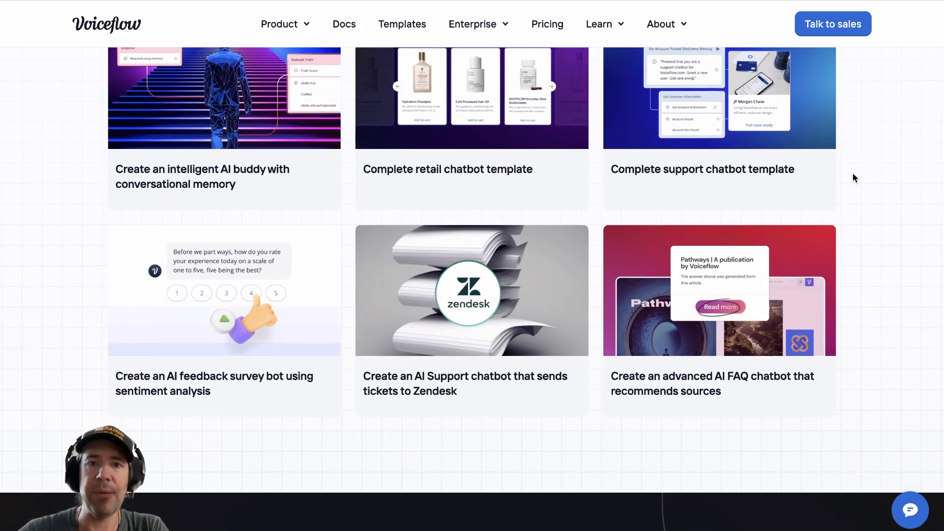
{"action": "scroll", "coordinate": [495, 355], "scroll_direction": "down", "scroll_amount": 1}
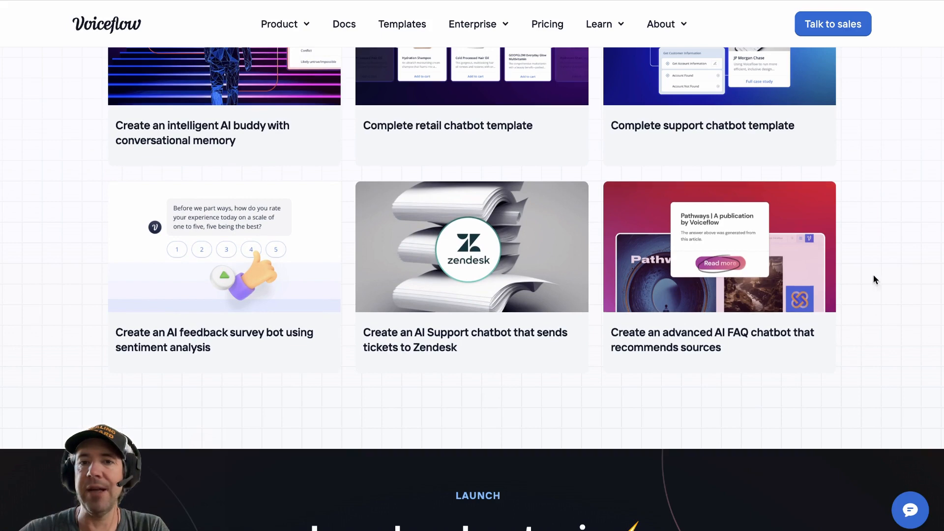
{"action": "scroll", "coordinate": [865, 260], "scroll_direction": "up", "scroll_amount": 1}
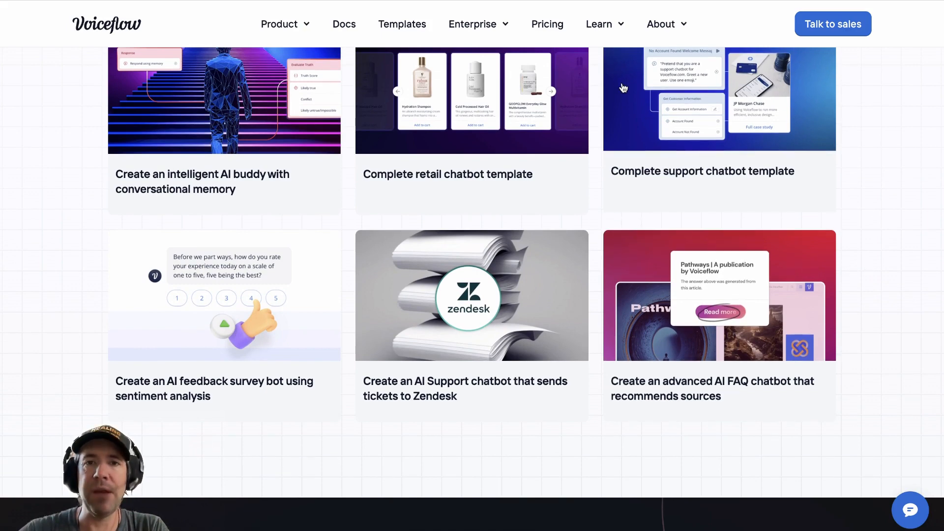
Step: Open Voiceflow's pricing page and compare the features of the Sandbox, Professional, Teams and Enterprise plans
{"action": "left_click", "coordinate": [552, 26]}
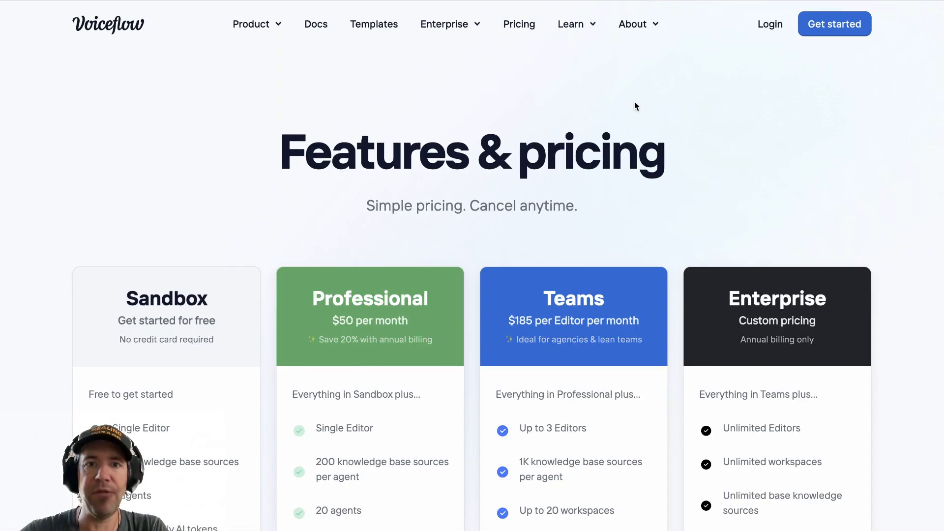
{"action": "scroll", "coordinate": [634, 102], "scroll_direction": "down", "scroll_amount": 2}
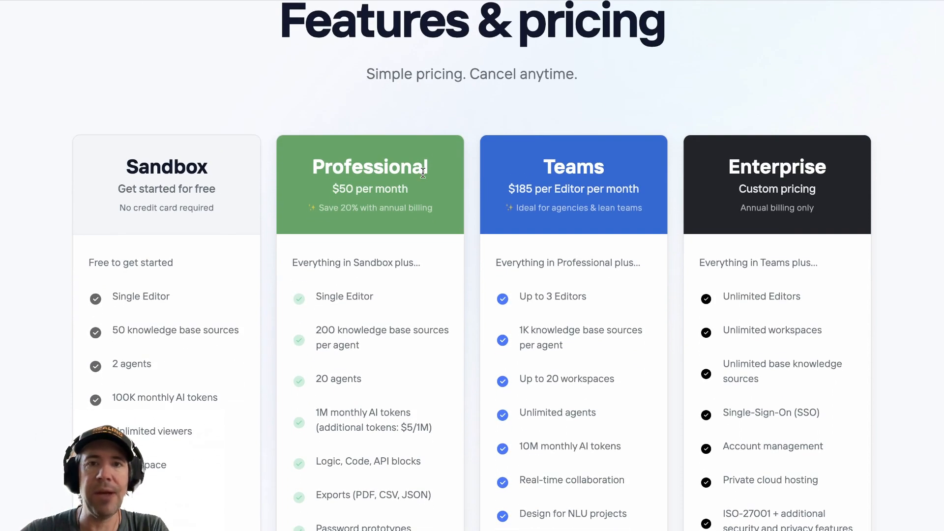
{"action": "scroll", "coordinate": [422, 172], "scroll_direction": "down", "scroll_amount": 2}
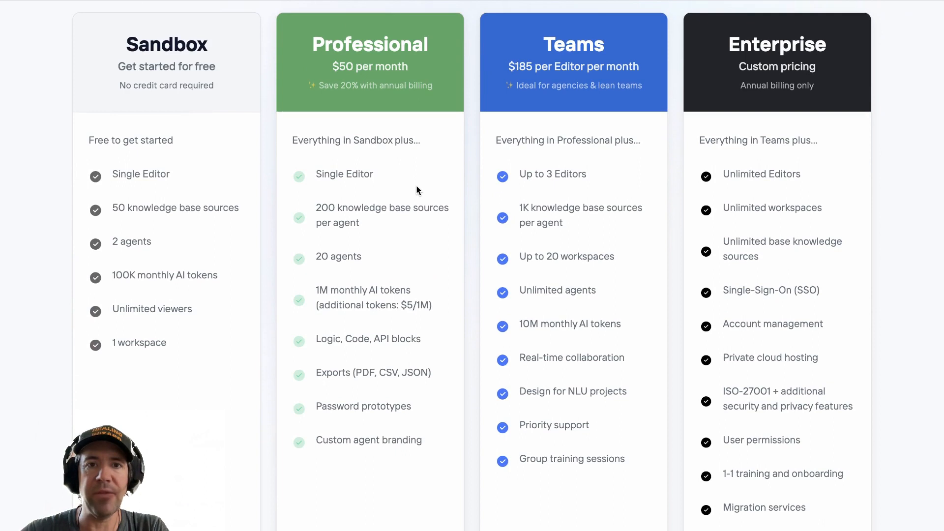
{"action": "scroll", "coordinate": [416, 190], "scroll_direction": "down", "scroll_amount": 1}
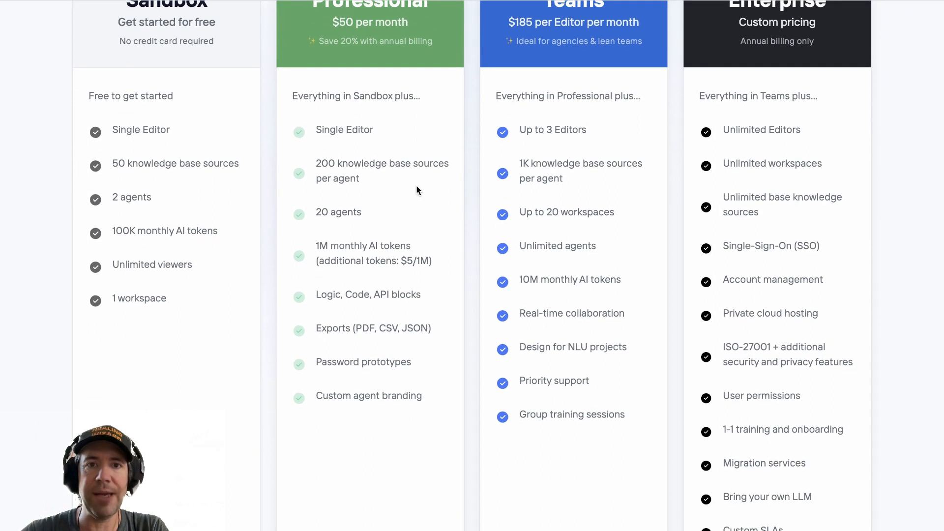
{"action": "scroll", "coordinate": [416, 190], "scroll_direction": "down", "scroll_amount": 3}
{"action": "scroll", "coordinate": [417, 191], "scroll_direction": "down", "scroll_amount": 1}
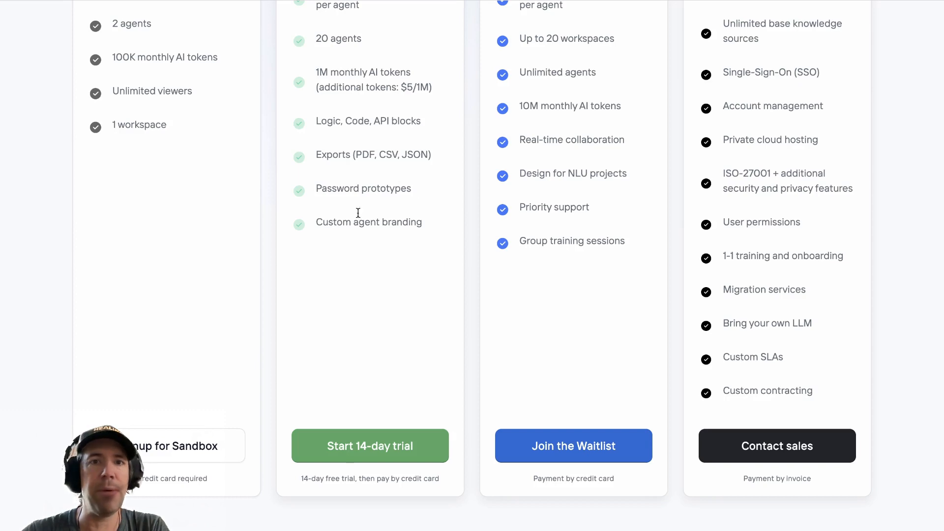
{"action": "scroll", "coordinate": [141, 180], "scroll_direction": "down", "scroll_amount": 3}
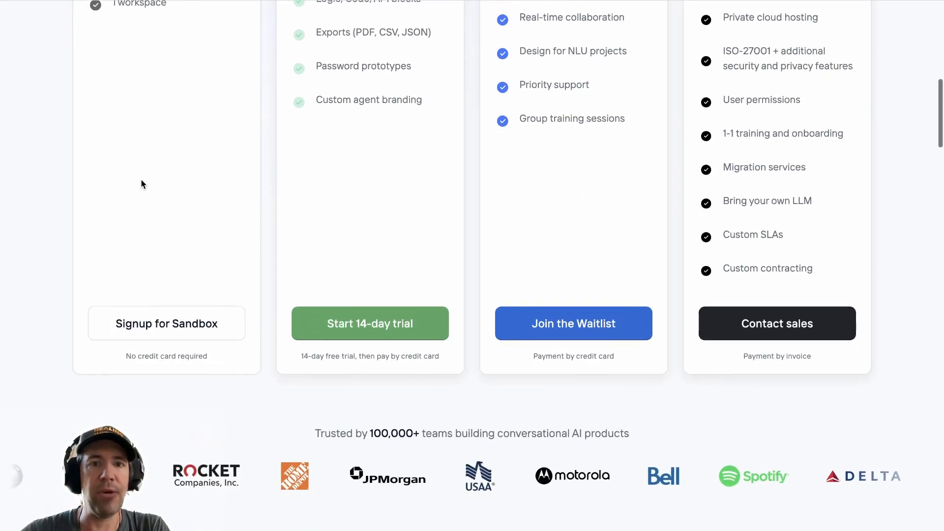
{"action": "scroll", "coordinate": [141, 180], "scroll_direction": "up", "scroll_amount": 4}
{"action": "scroll", "coordinate": [141, 184], "scroll_direction": "up", "scroll_amount": 2}
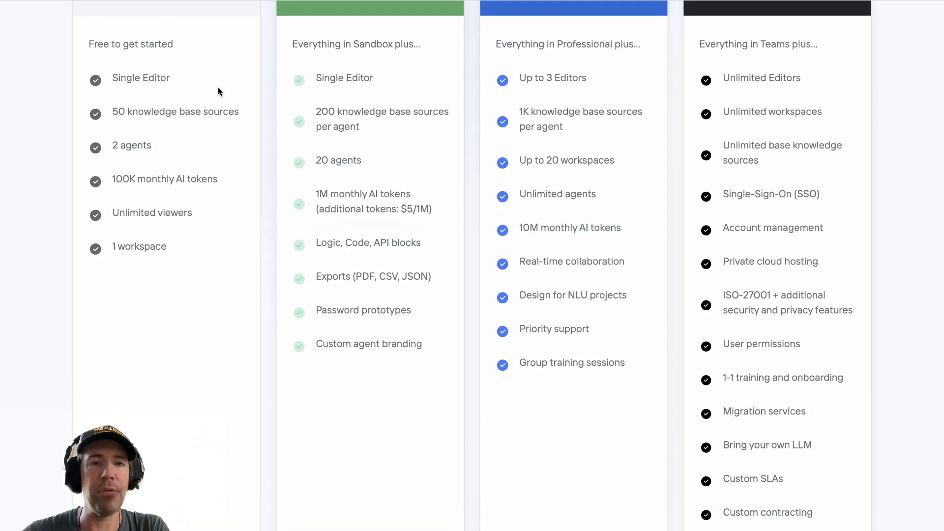
{"action": "scroll", "coordinate": [211, 211], "scroll_direction": "down", "scroll_amount": 6}
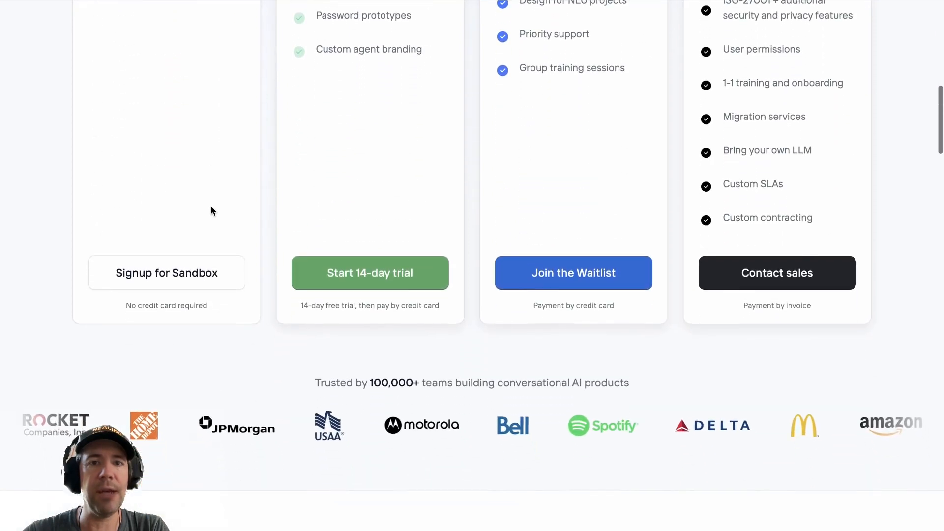
{"action": "scroll", "coordinate": [210, 211], "scroll_direction": "up", "scroll_amount": 2}
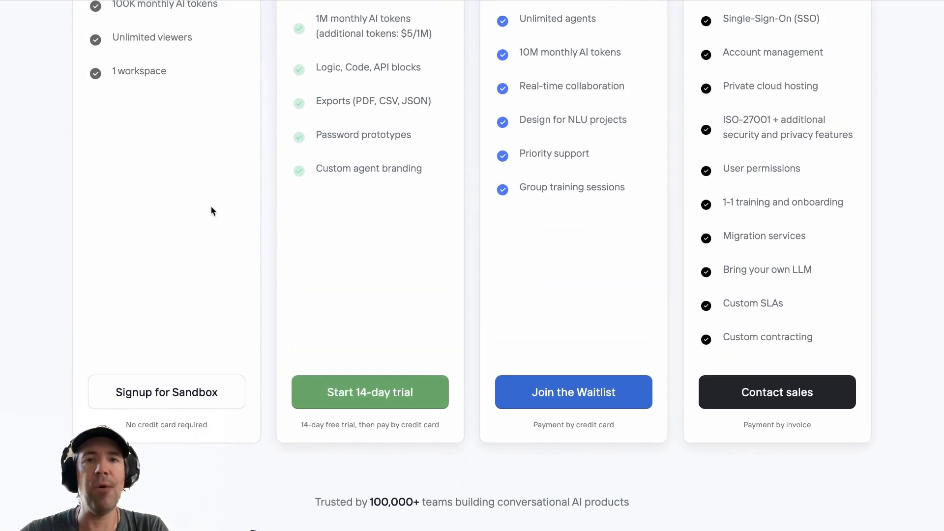
{"action": "scroll", "coordinate": [211, 211], "scroll_direction": "up", "scroll_amount": 2}
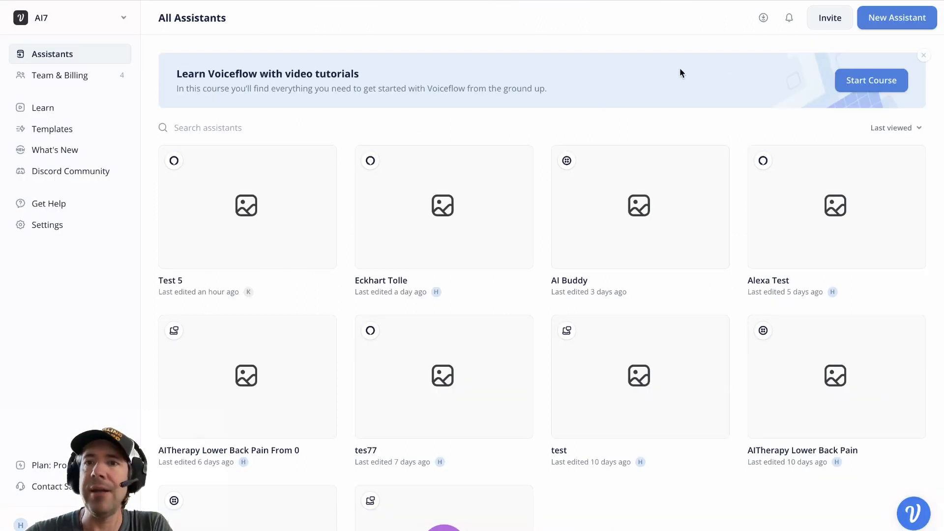
Step: Start a new assistant named YouTube Bot with the Build AI Assistant type
{"action": "left_click", "coordinate": [892, 20]}
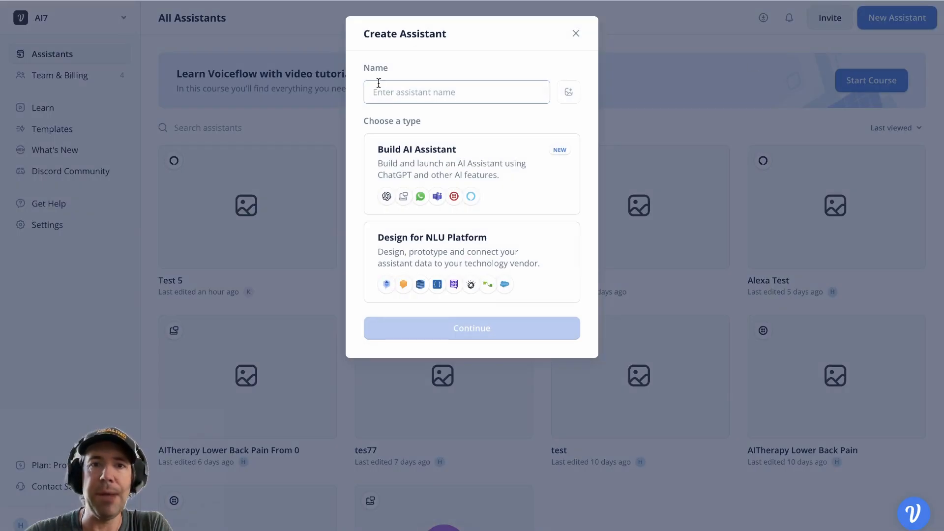
{"action": "type", "text": "Y"}
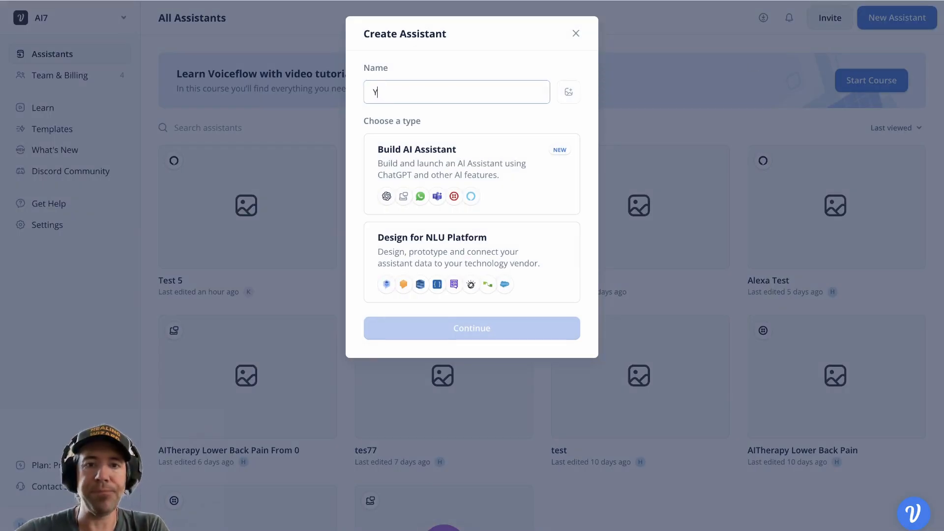
{"action": "type", "text": "ouTube Bot"}
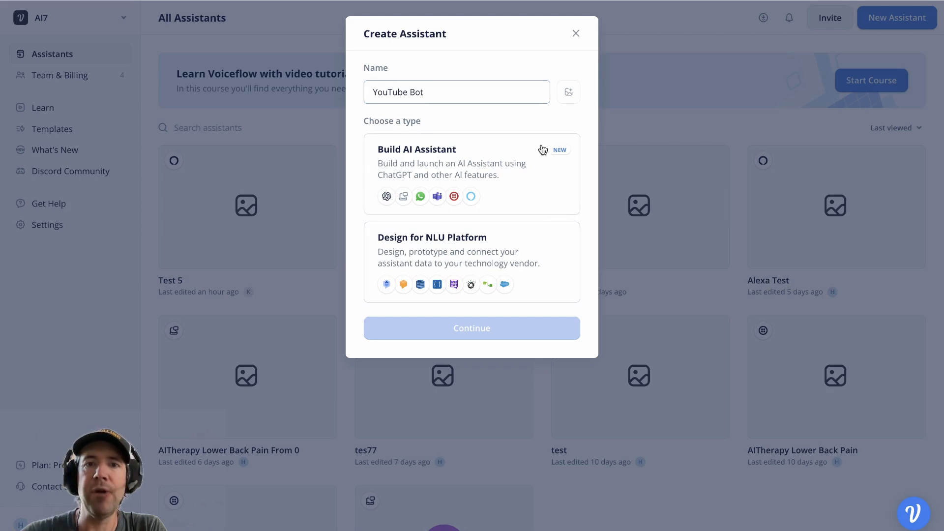
{"action": "left_click", "coordinate": [484, 159]}
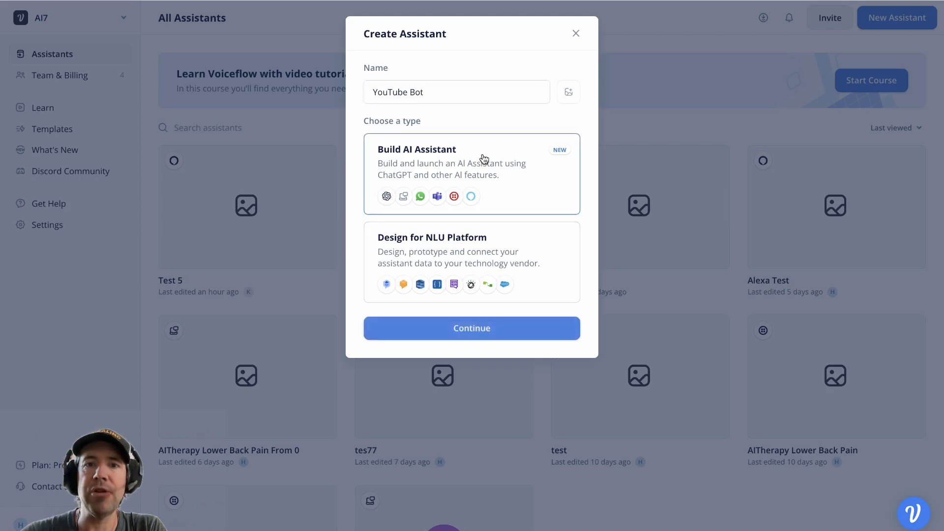
{"action": "left_click", "coordinate": [500, 321]}
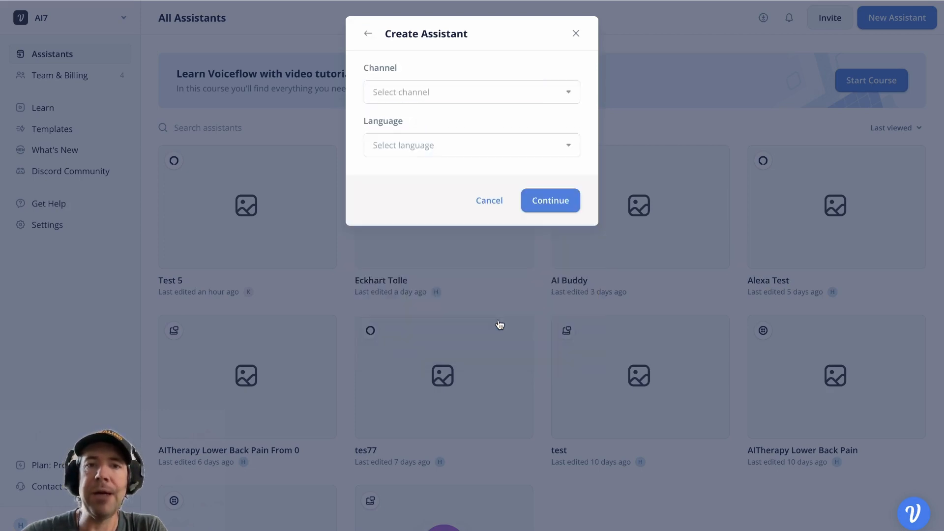
Step: Set the channel to Amazon Alexa and the locale to English (US), and create the assistant with default member access
{"action": "left_click", "coordinate": [564, 94]}
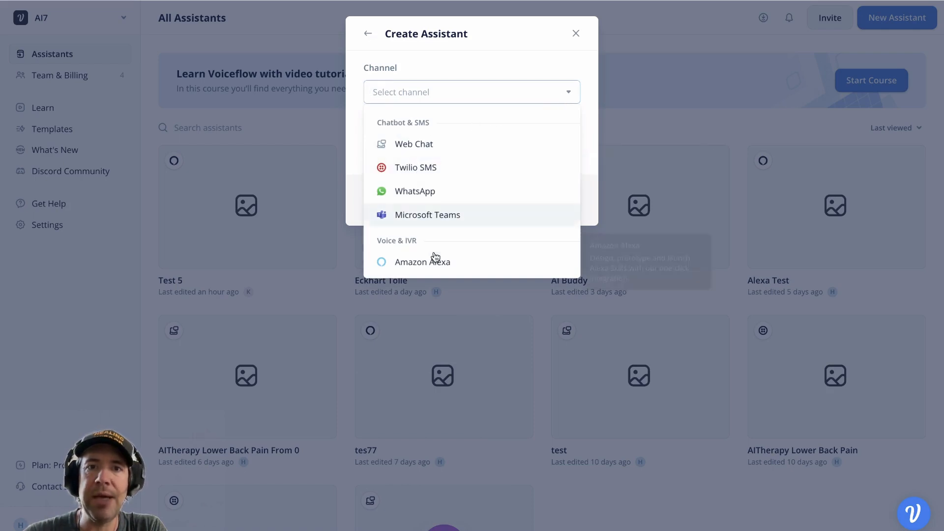
{"action": "left_click", "coordinate": [411, 262]}
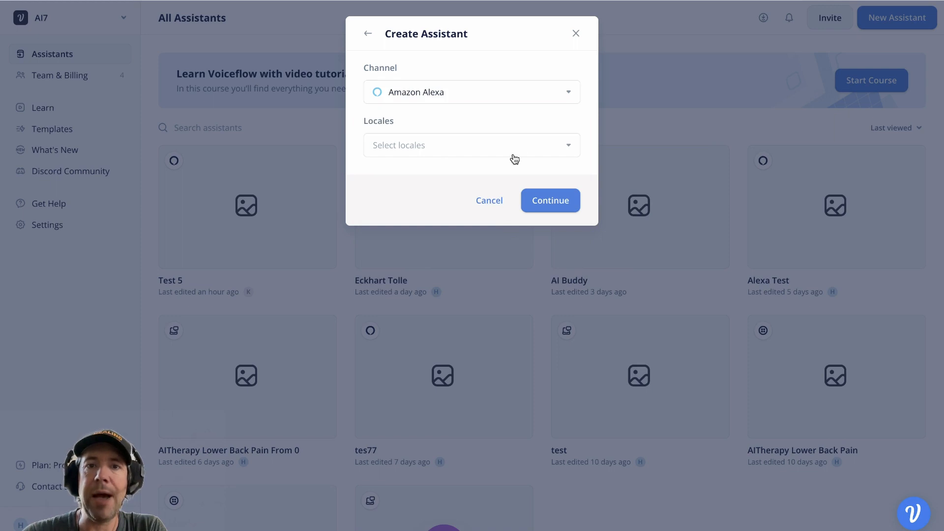
{"action": "left_click", "coordinate": [538, 141]}
{"action": "left_click", "coordinate": [396, 200]}
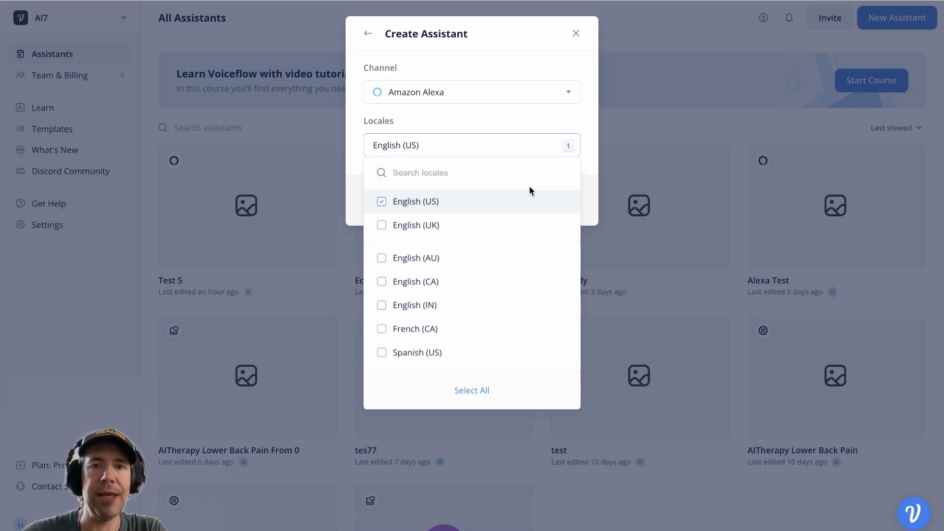
{"action": "left_click", "coordinate": [498, 108]}
{"action": "left_click", "coordinate": [548, 211]}
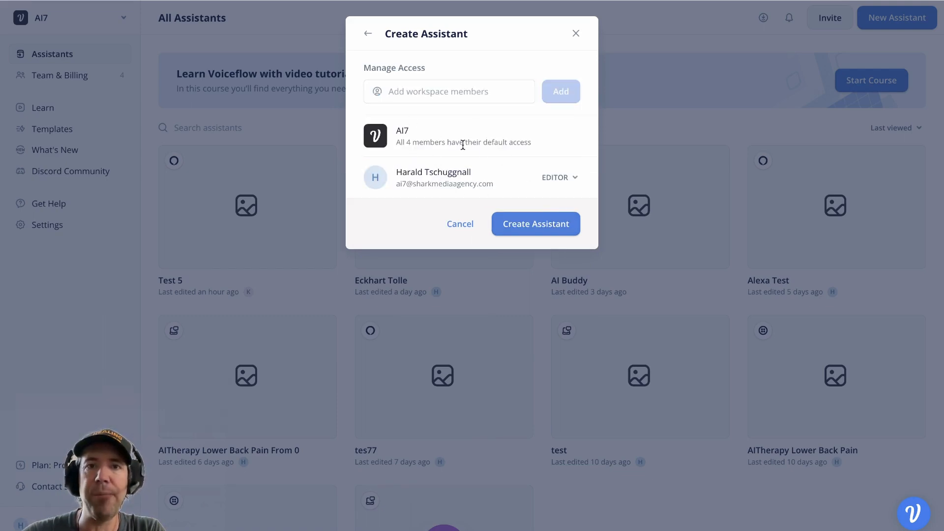
{"action": "left_click", "coordinate": [521, 230]}
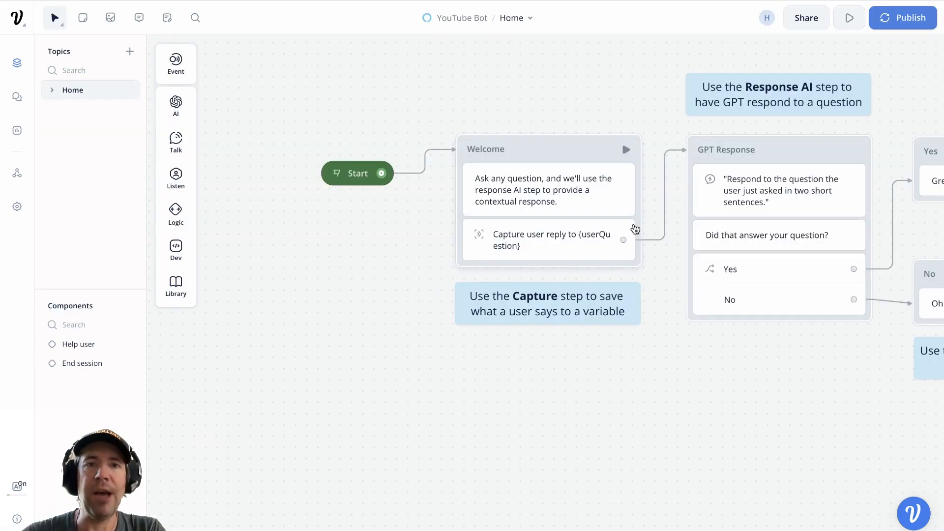
Step: Look over the YouTube Bot flow from the Start block through Welcome and GPT Response to the Yes and No blocks
{"action": "left_click_drag", "start_coordinate": [690, 394], "coordinate": [511, 399]}
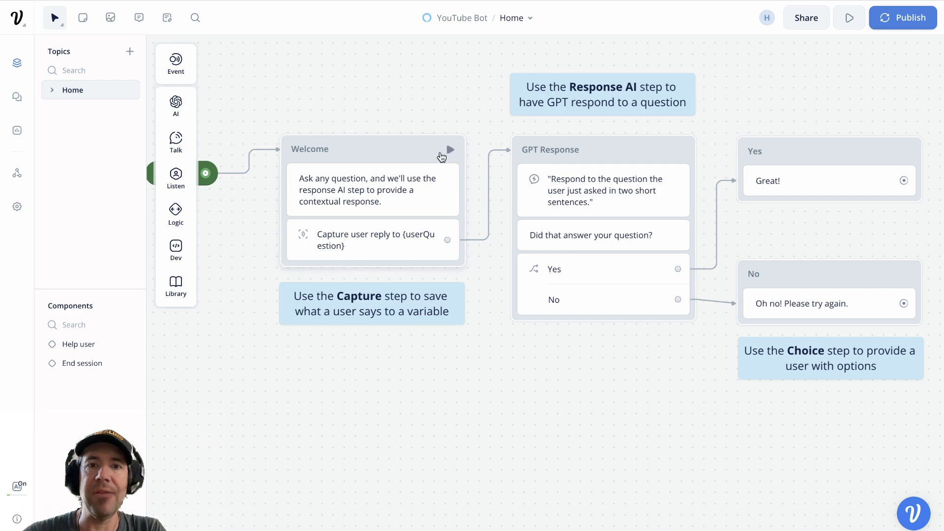
{"action": "mouse_move", "coordinate": [451, 149]}
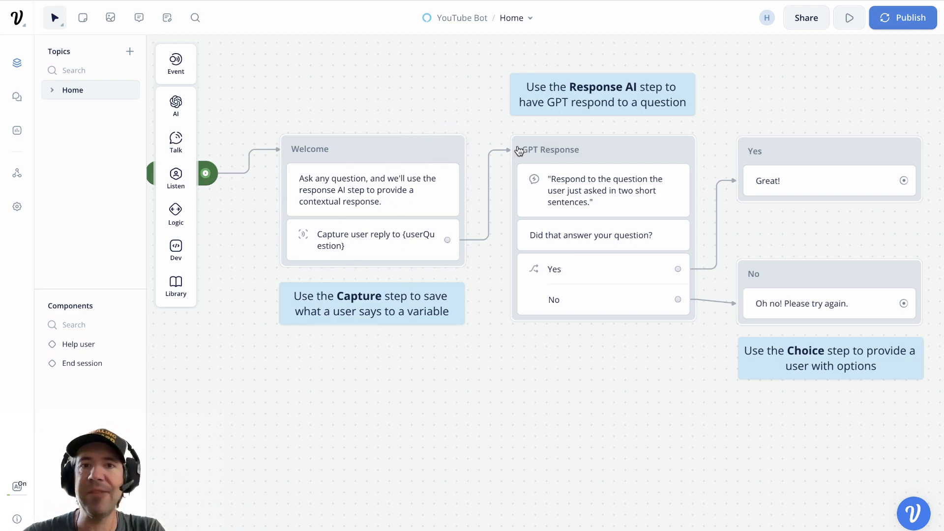
{"action": "left_click_drag", "start_coordinate": [370, 70], "coordinate": [501, 77]}
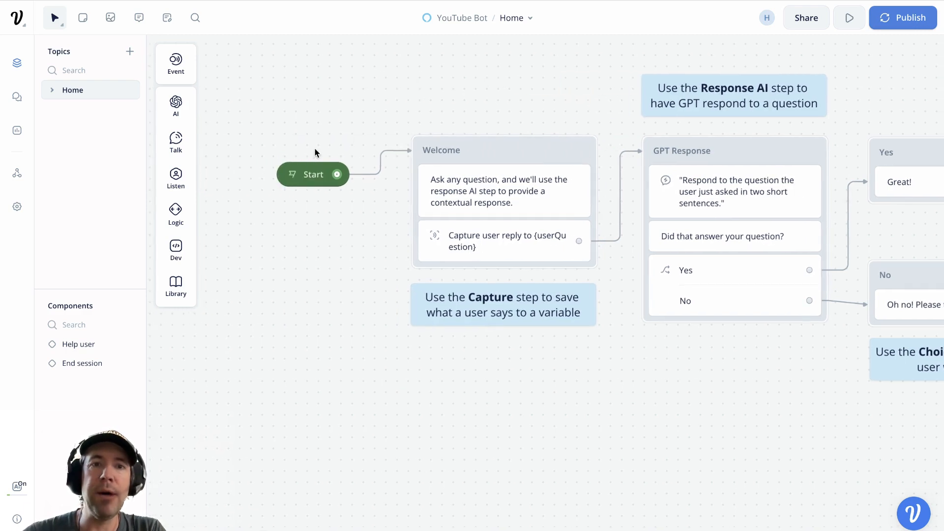
{"action": "mouse_move", "coordinate": [295, 182]}
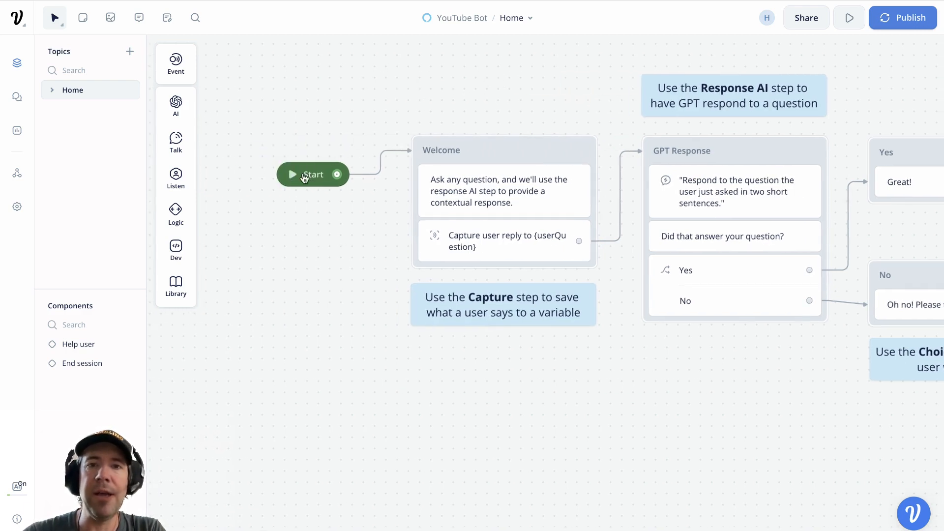
{"action": "left_click_drag", "start_coordinate": [560, 74], "coordinate": [464, 84]}
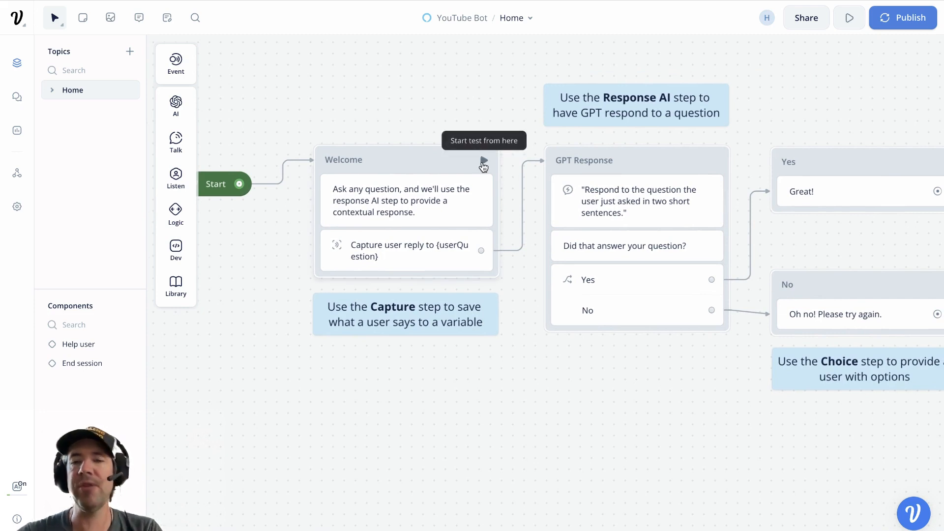
{"action": "left_click_drag", "start_coordinate": [693, 374], "coordinate": [642, 375]}
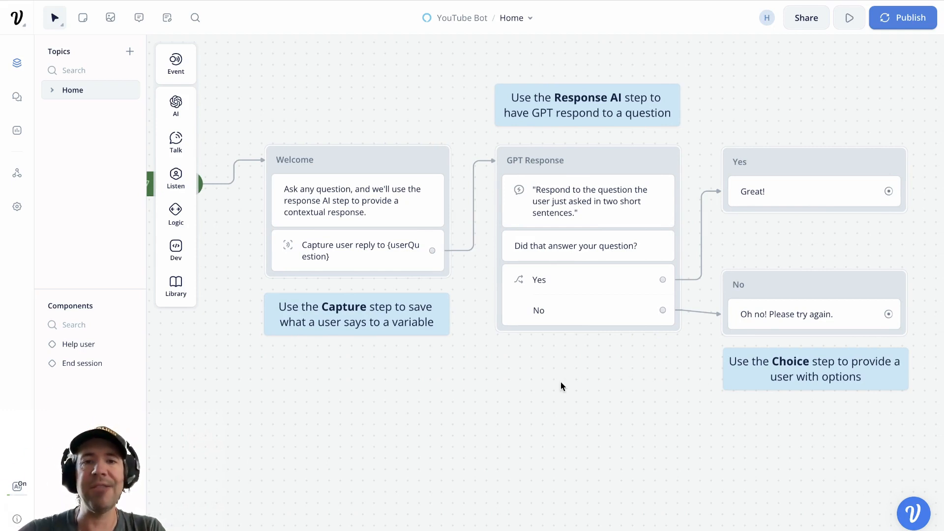
{"action": "left_click_drag", "start_coordinate": [549, 381], "coordinate": [667, 384]}
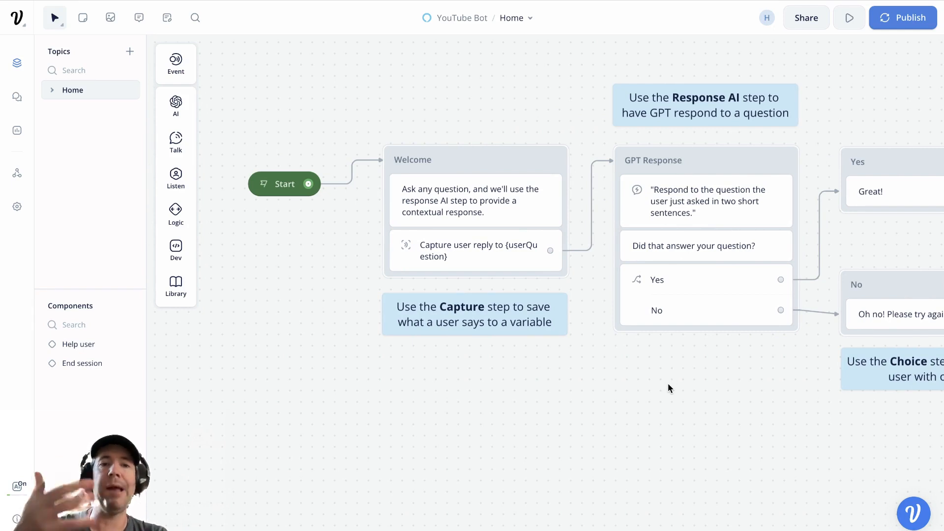
{"action": "mouse_move", "coordinate": [544, 161]}
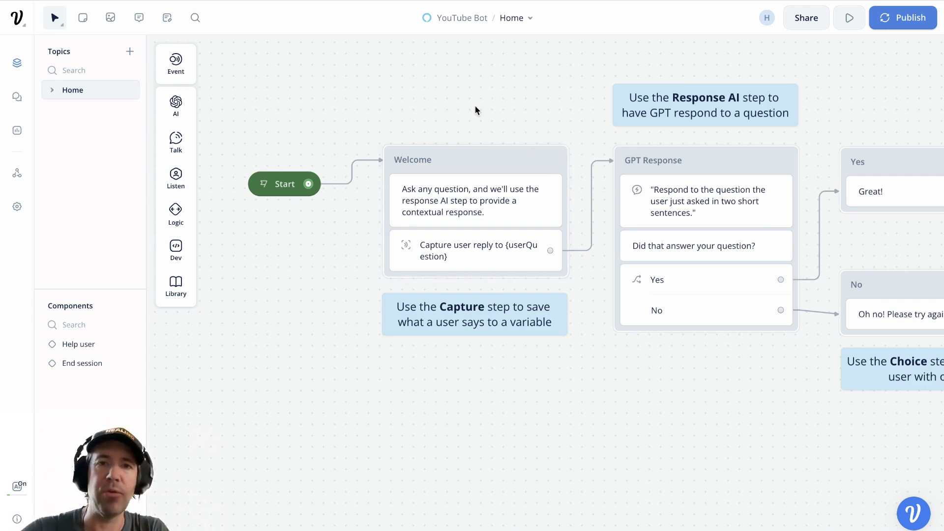
{"action": "left_click_drag", "start_coordinate": [476, 105], "coordinate": [429, 102]}
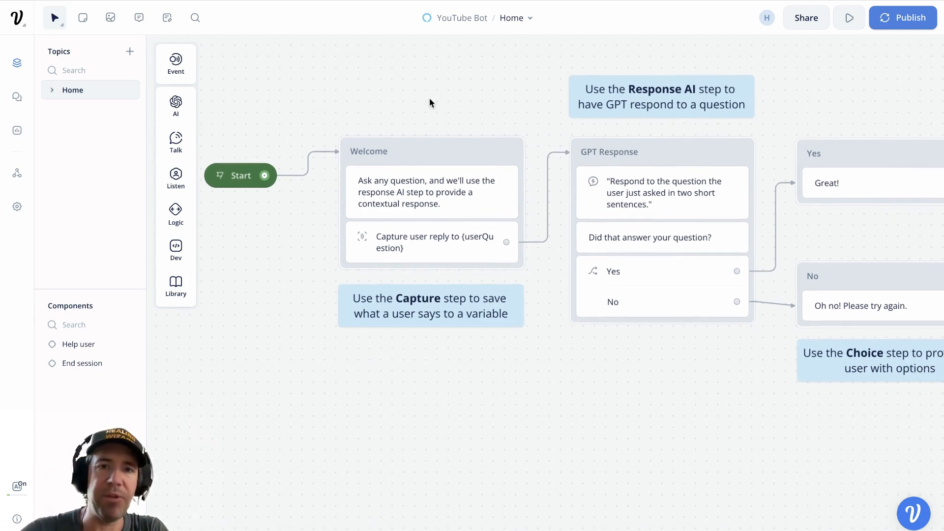
Step: Run a test of the assistant from the Start block and send the message "How are you"
{"action": "left_click", "coordinate": [221, 176]}
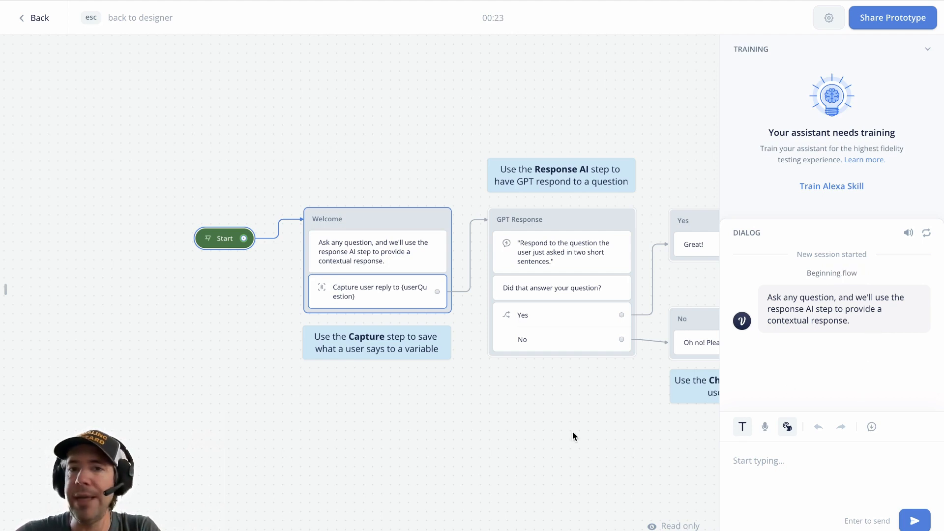
{"action": "left_click", "coordinate": [798, 456]}
{"action": "type", "text": "How are you"}
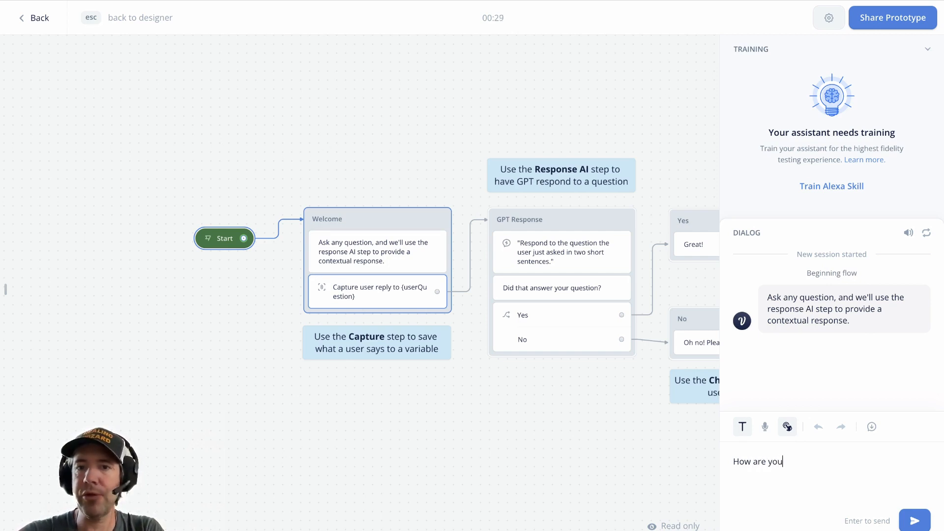
{"action": "key", "text": "Return"}
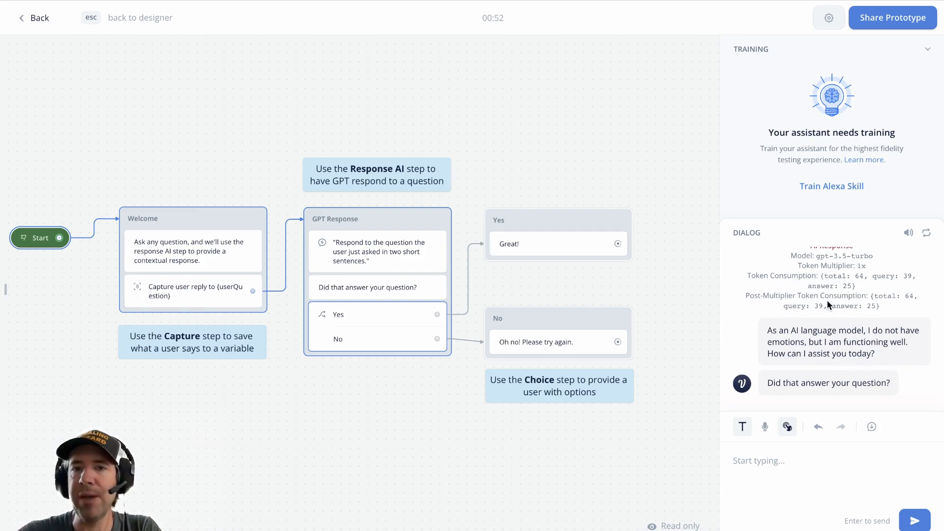
Step: Review the AI response details in the test dialog and the prototype settings, and return to the designer
{"action": "scroll", "coordinate": [792, 282], "scroll_direction": "up", "scroll_amount": 1}
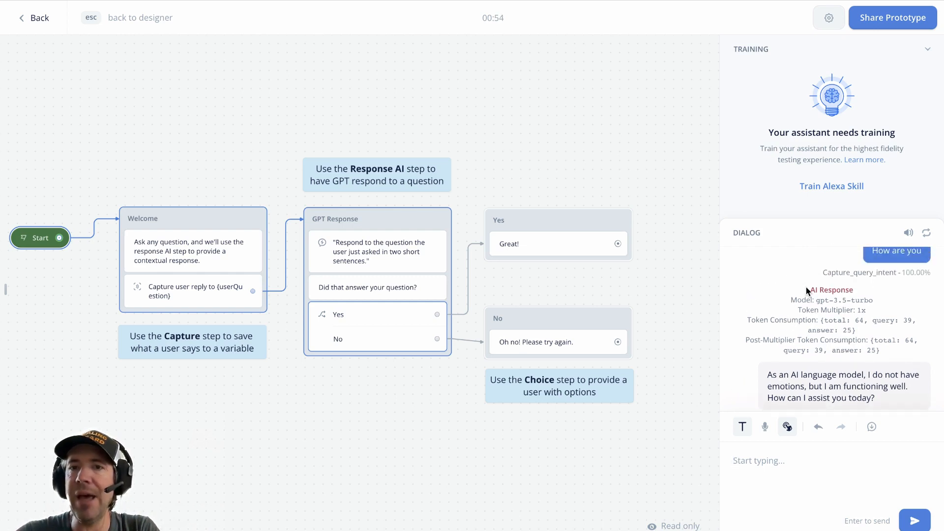
{"action": "left_click", "coordinate": [830, 21]}
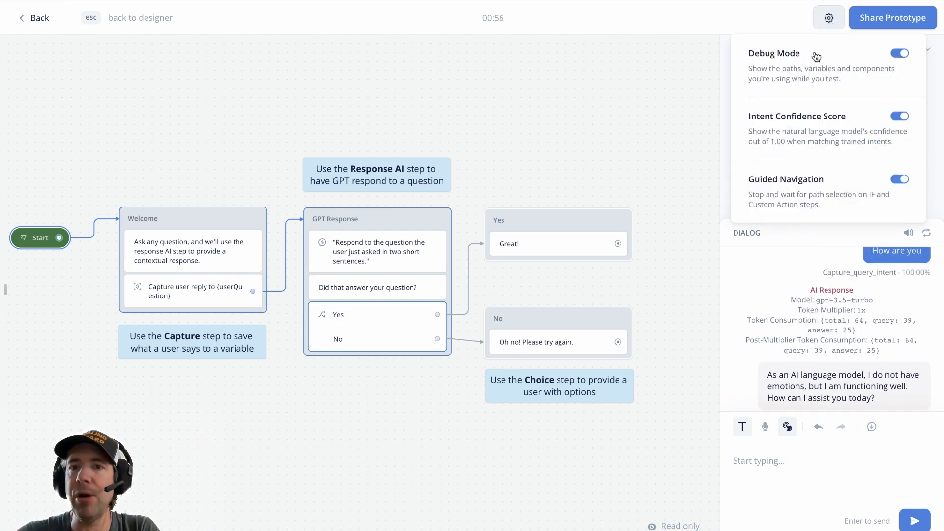
{"action": "left_click", "coordinate": [684, 92]}
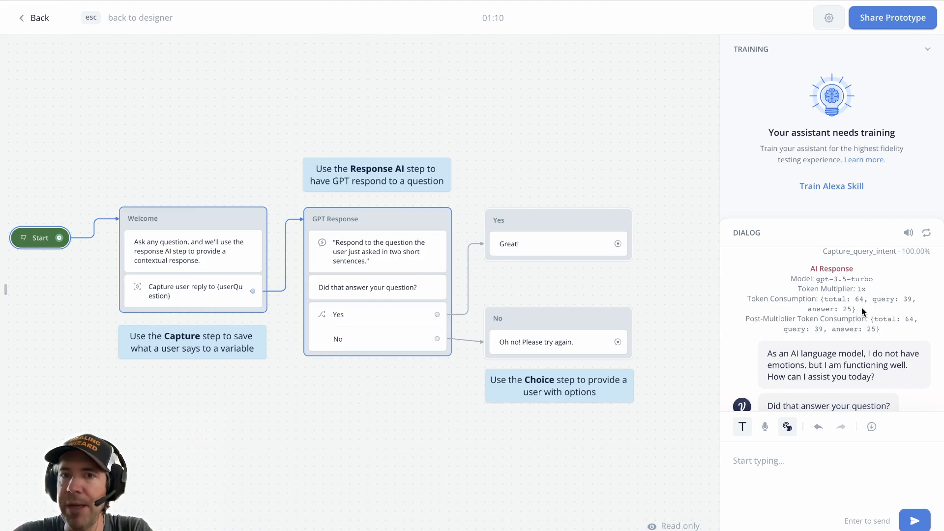
{"action": "scroll", "coordinate": [860, 306], "scroll_direction": "down", "scroll_amount": 1}
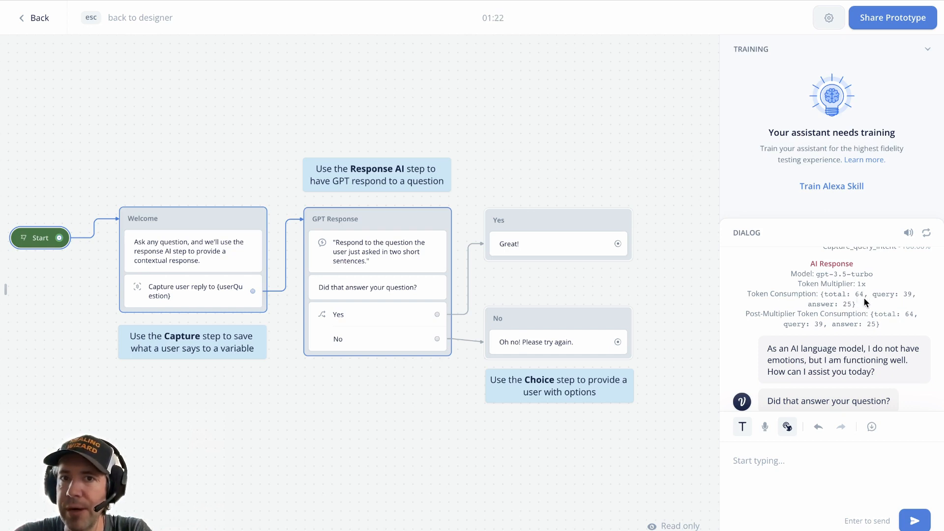
{"action": "scroll", "coordinate": [910, 315], "scroll_direction": "down", "scroll_amount": 1}
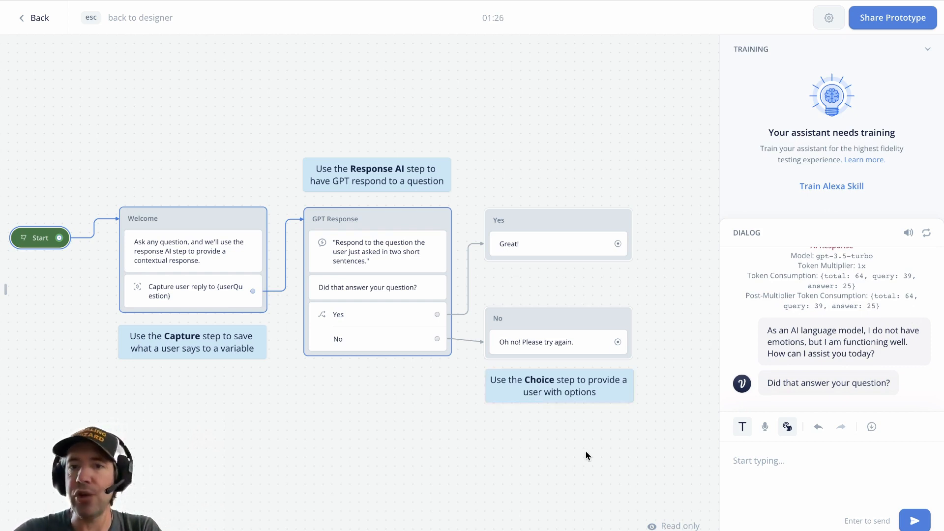
{"action": "key", "text": "Escape"}
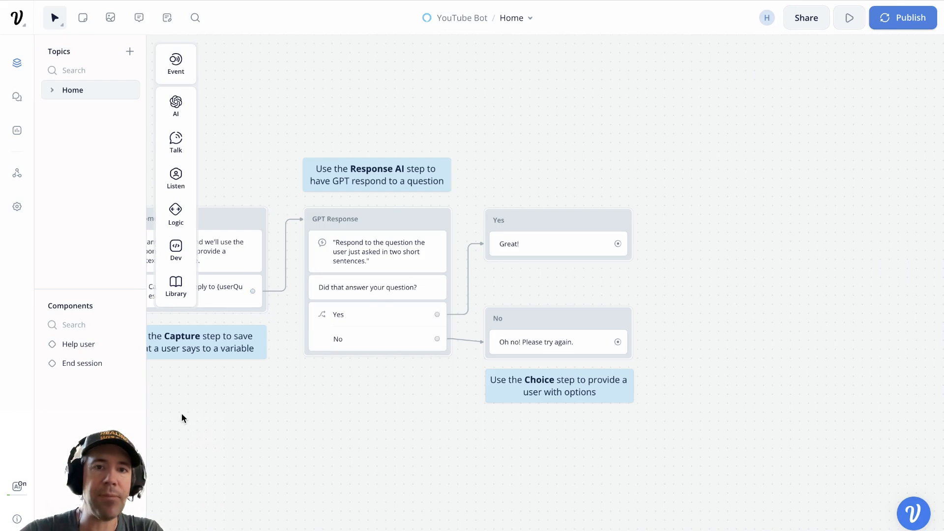
{"action": "left_click_drag", "start_coordinate": [181, 413], "coordinate": [306, 366]}
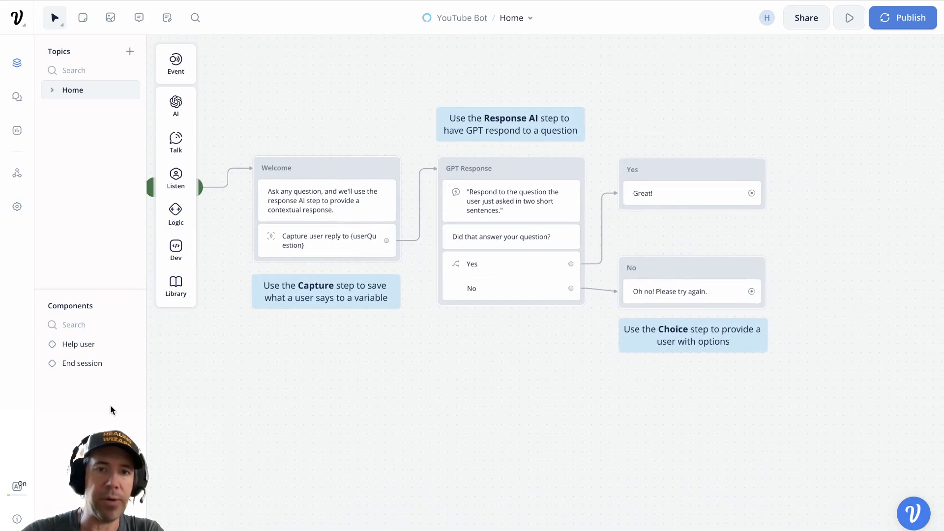
{"action": "key", "text": "ctrl+a"}
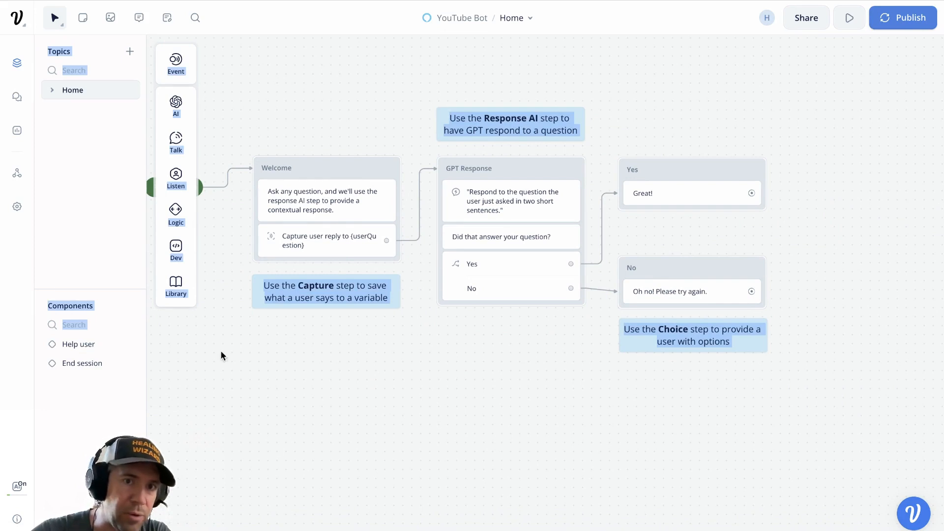
{"action": "left_click", "coordinate": [16, 485]}
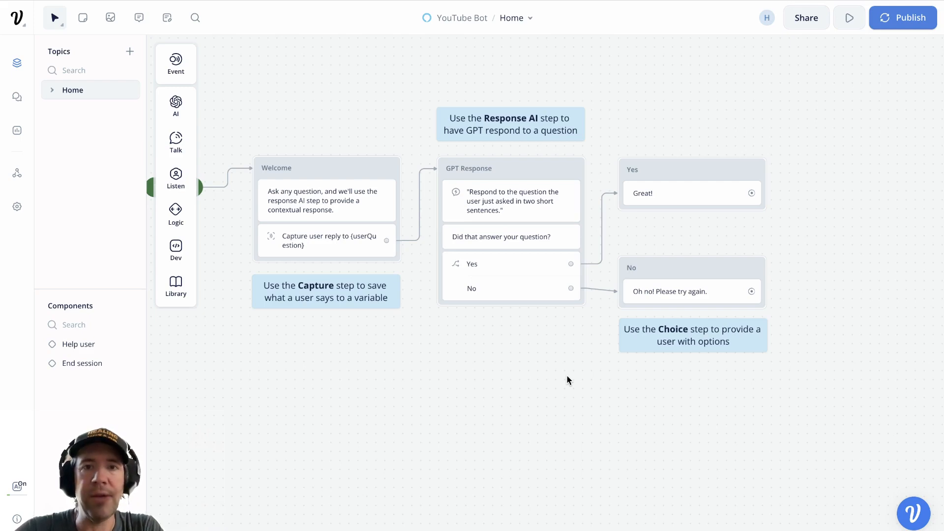
Step: Inspect the settings of the Response AI step in GPT Response and the Capture step in the Welcome block
{"action": "left_click_drag", "start_coordinate": [339, 76], "coordinate": [394, 78]}
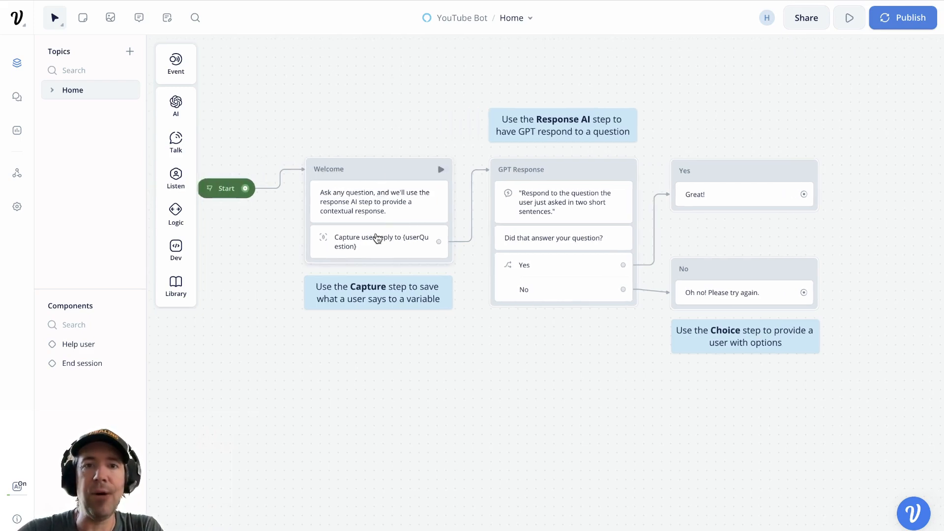
{"action": "left_click", "coordinate": [551, 208]}
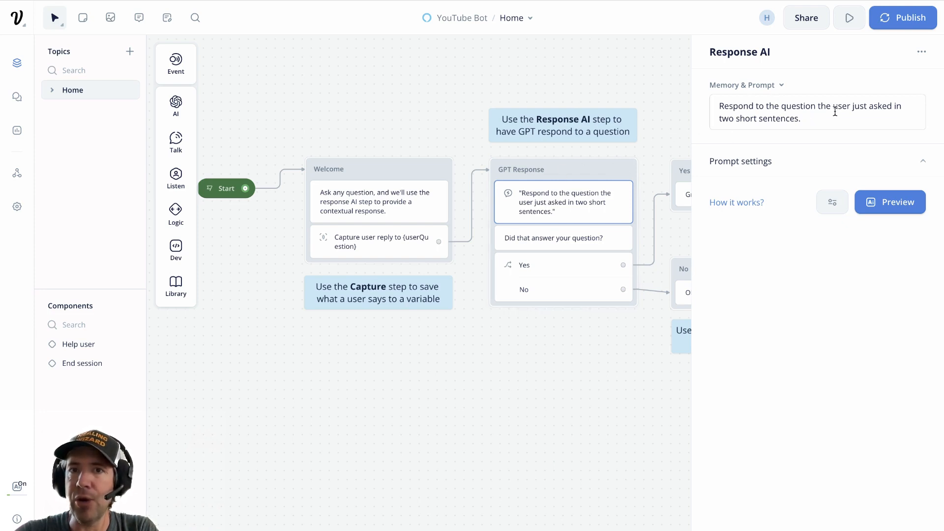
{"action": "left_click", "coordinate": [358, 243]}
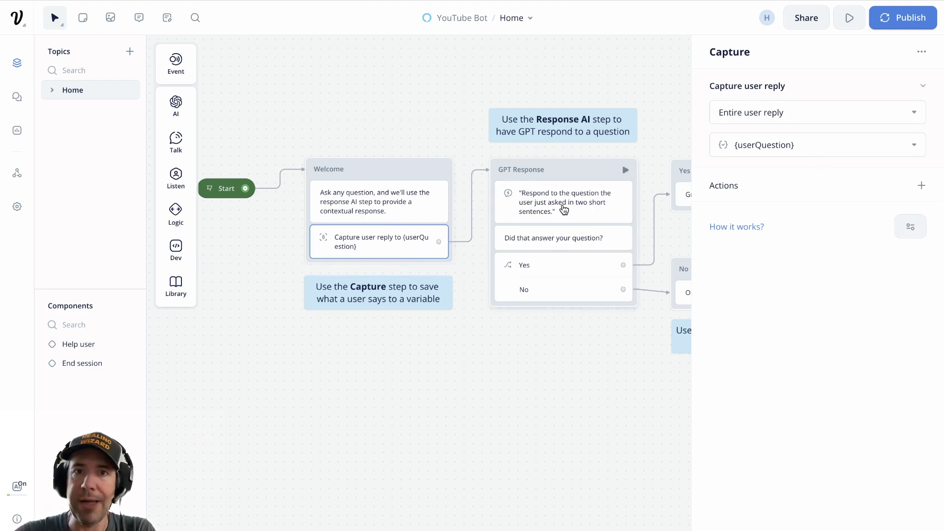
{"action": "left_click_drag", "start_coordinate": [529, 383], "coordinate": [414, 373]}
{"action": "left_click", "coordinate": [407, 195]}
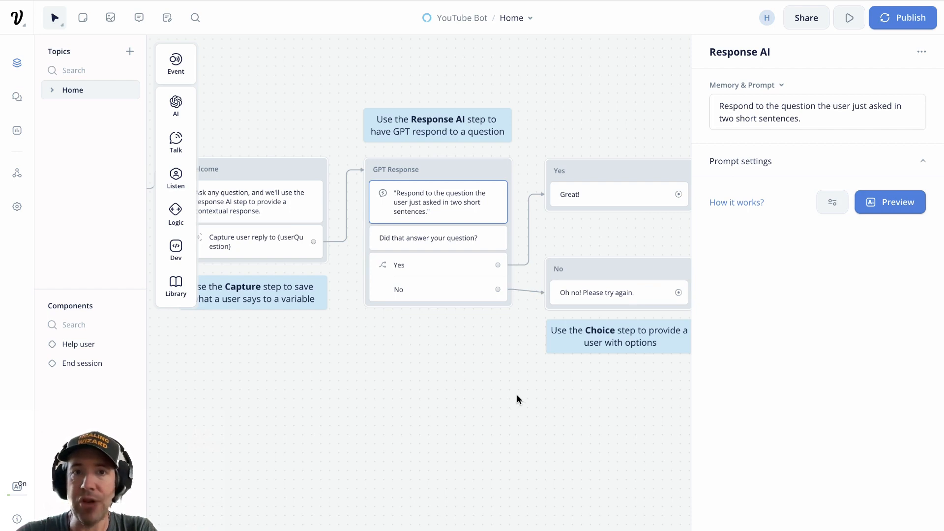
{"action": "left_click_drag", "start_coordinate": [517, 396], "coordinate": [524, 363]}
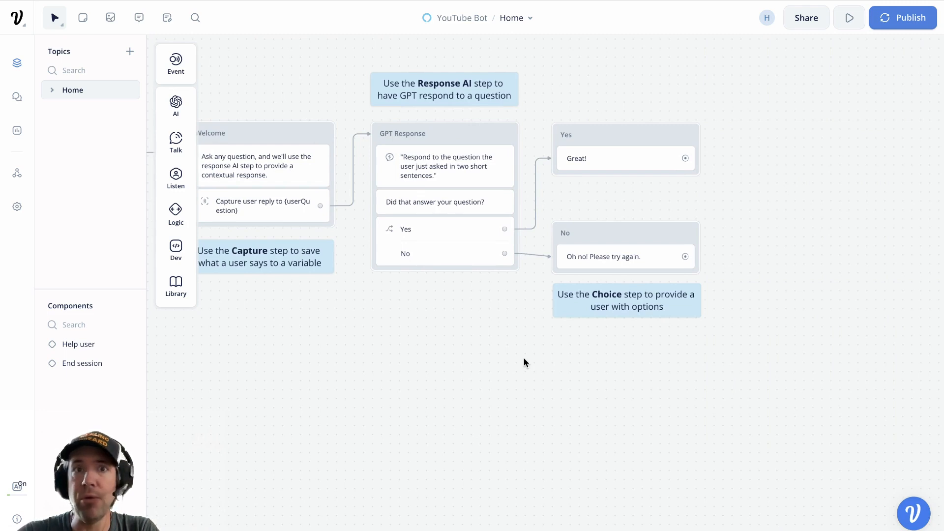
Step: Examine the Talk, Listen and AI step types available for building the flow, including Speak and Response AI
{"action": "mouse_move", "coordinate": [172, 140]}
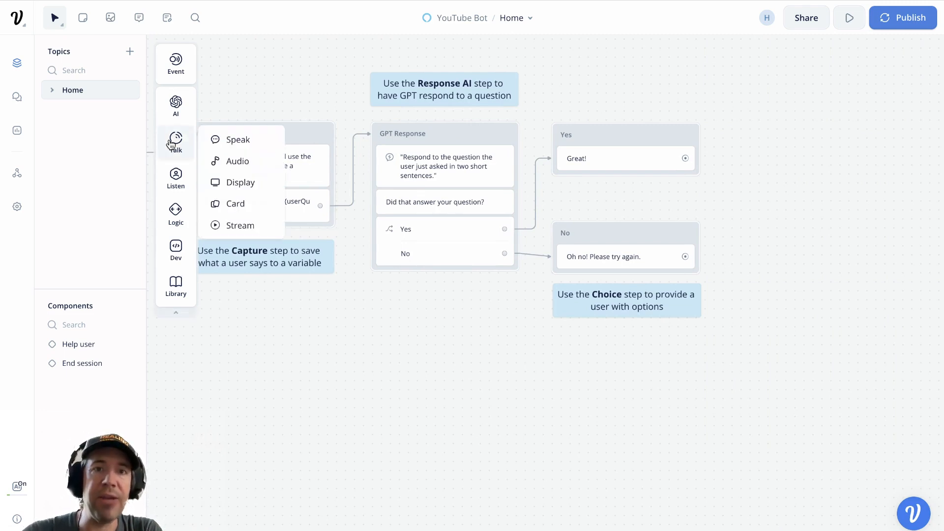
{"action": "left_click_drag", "start_coordinate": [296, 311], "coordinate": [390, 309]}
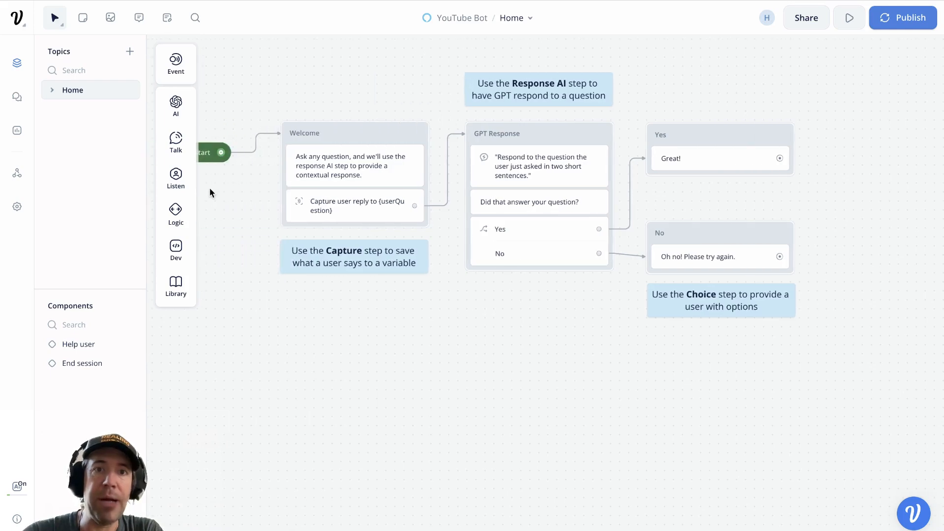
{"action": "mouse_move", "coordinate": [175, 141]}
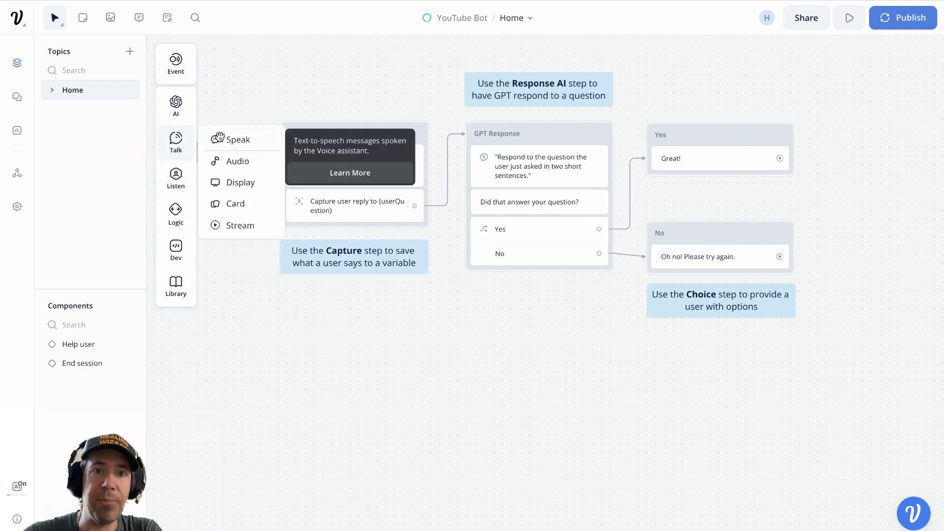
{"action": "mouse_move", "coordinate": [180, 178]}
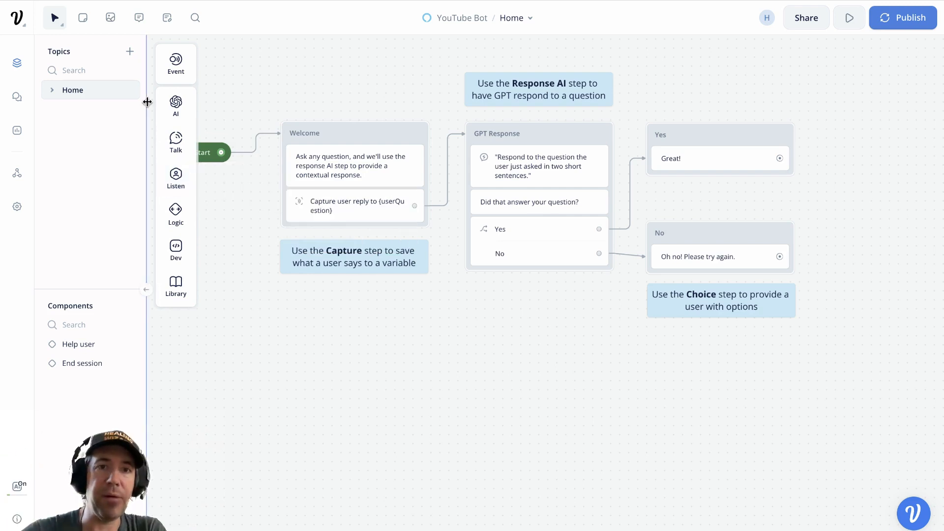
{"action": "mouse_move", "coordinate": [179, 114]}
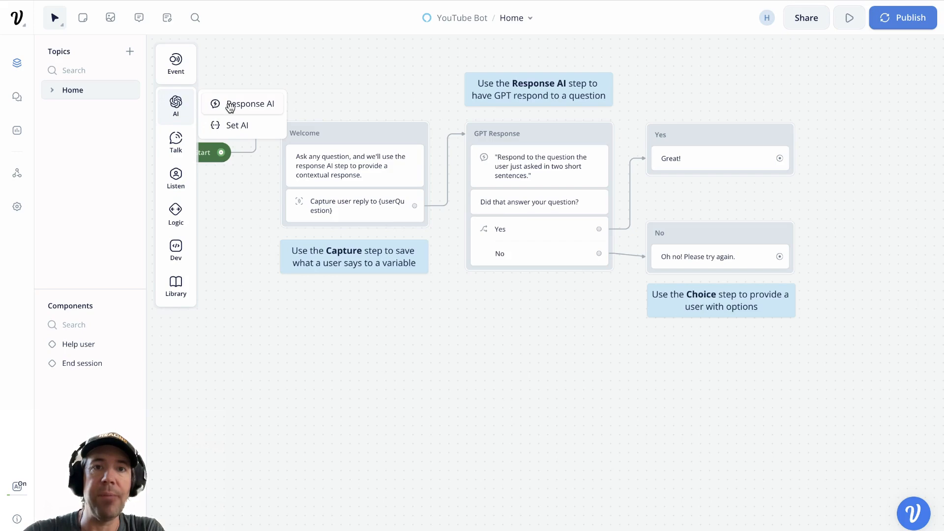
{"action": "mouse_move", "coordinate": [231, 108]}
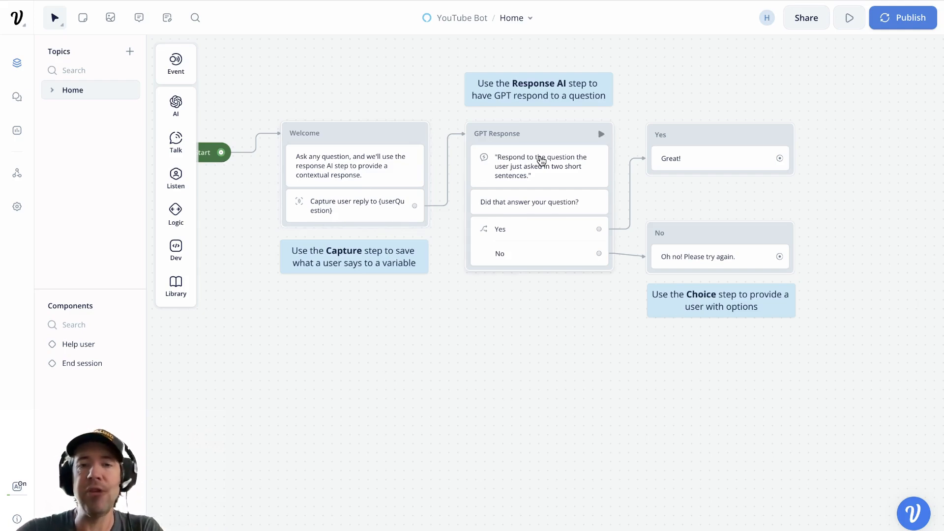
{"action": "scroll", "coordinate": [541, 160], "scroll_direction": "up", "scroll_amount": 5}
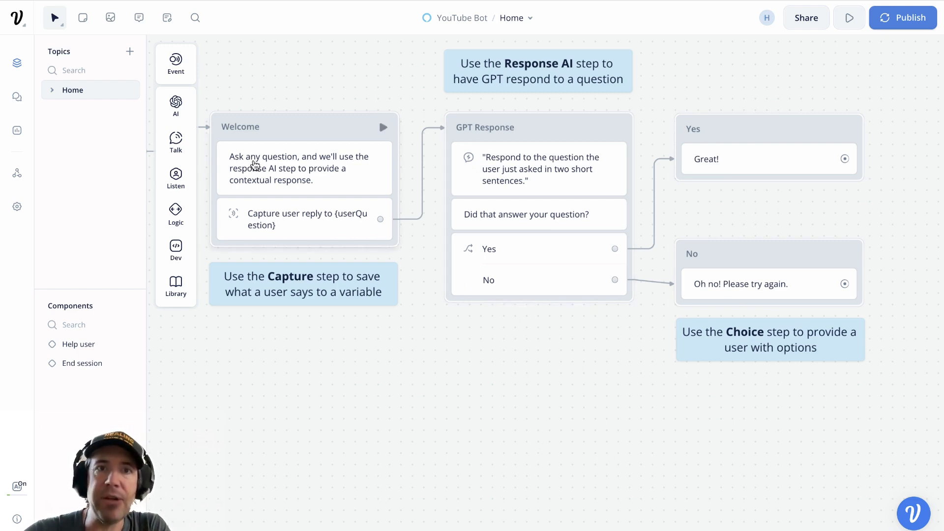
Step: Start a new assistant from the assistants dashboard, named YouTube Bot 02, of the type Build AI Assistant
{"action": "left_click", "coordinate": [18, 23]}
{"action": "left_click", "coordinate": [54, 53]}
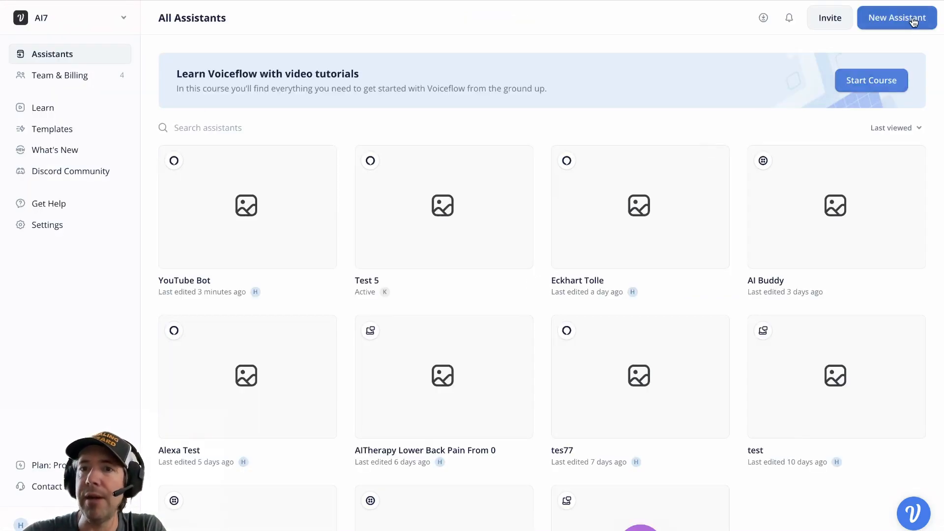
{"action": "left_click", "coordinate": [912, 17]}
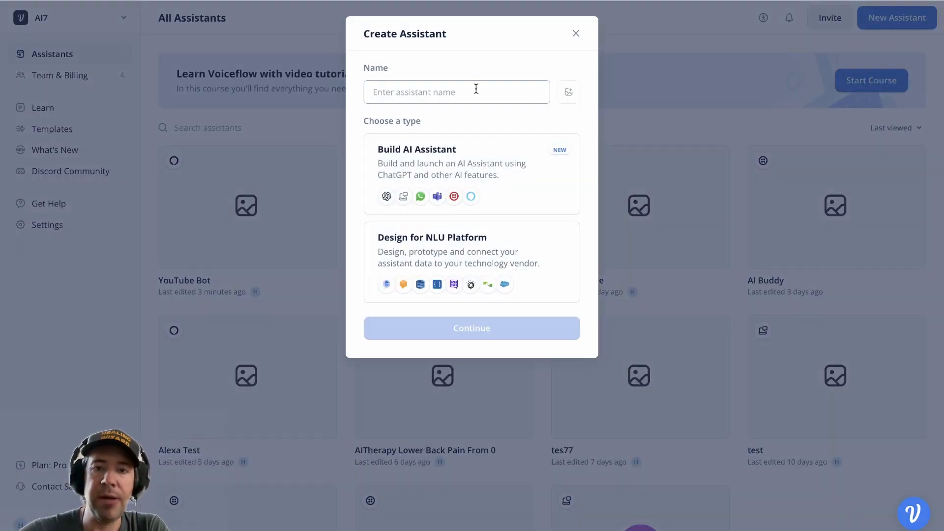
{"action": "type", "text": "YouTube"}
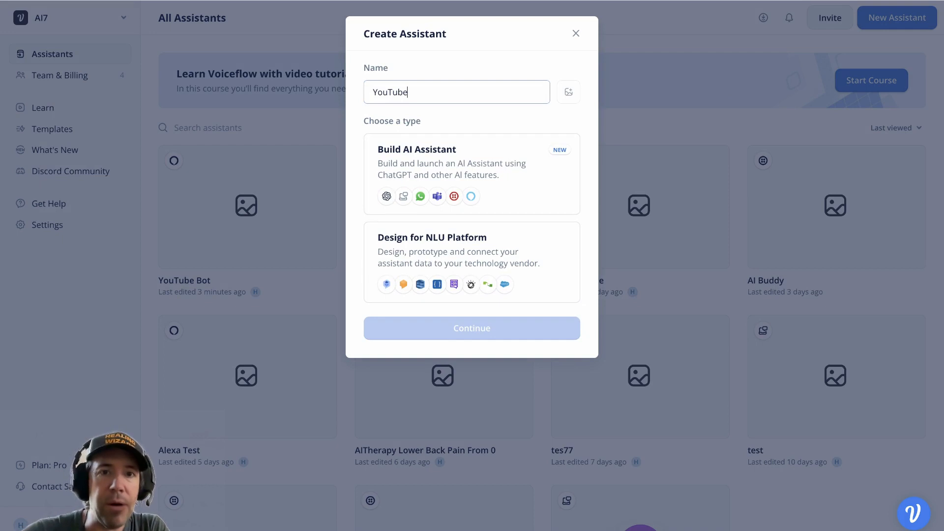
{"action": "type", "text": " Bot "}
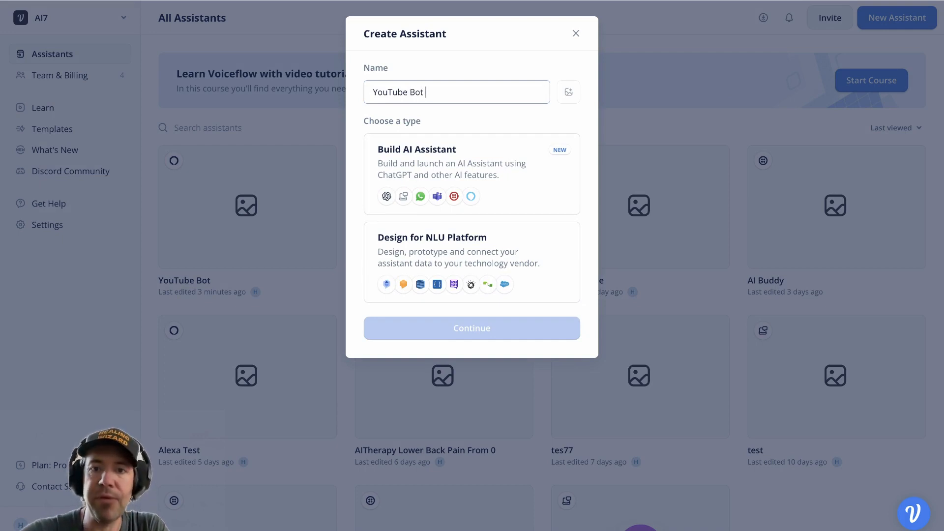
{"action": "type", "text": "02"}
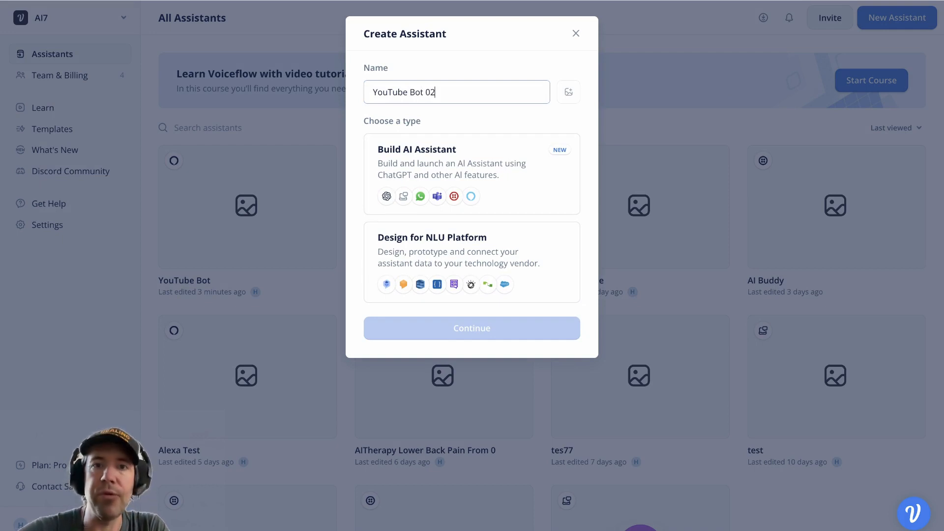
{"action": "left_click", "coordinate": [524, 191]}
{"action": "left_click", "coordinate": [532, 322]}
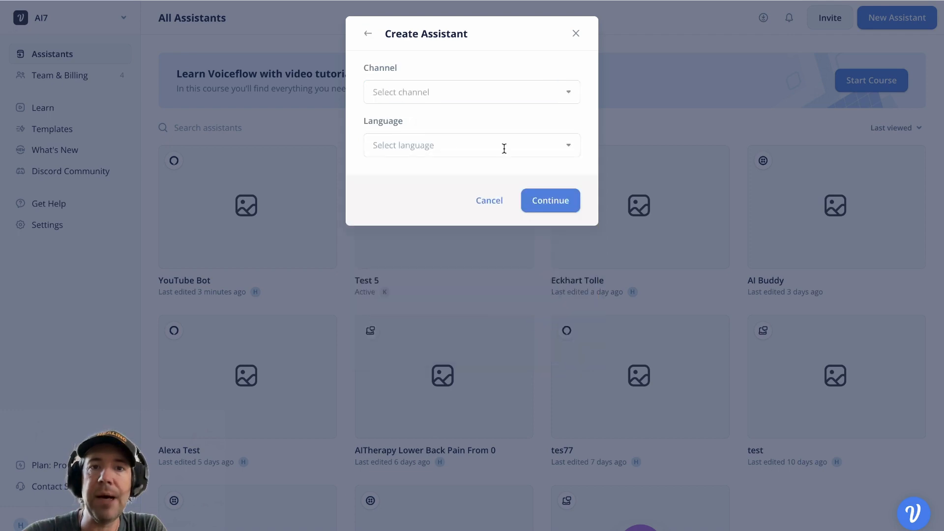
Step: Set the channel to Web Chat and the language to English (en-US), keep the default member access, and create the assistant
{"action": "left_click", "coordinate": [510, 100]}
{"action": "left_click", "coordinate": [500, 143]}
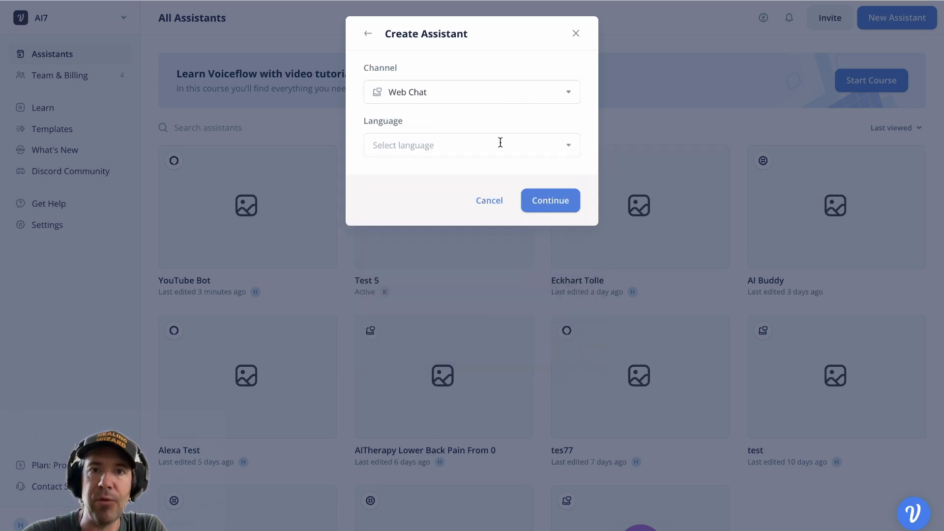
{"action": "left_click", "coordinate": [510, 149]}
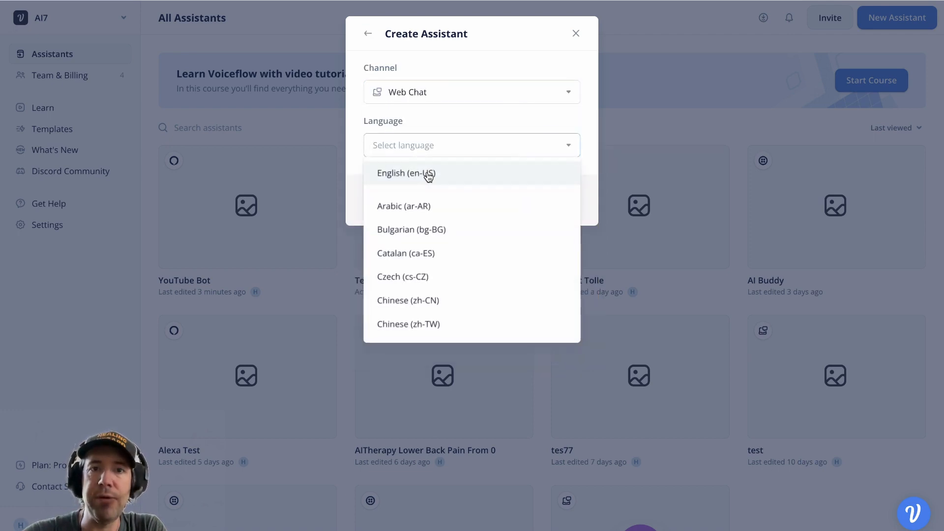
{"action": "left_click", "coordinate": [430, 175]}
{"action": "left_click", "coordinate": [568, 205]}
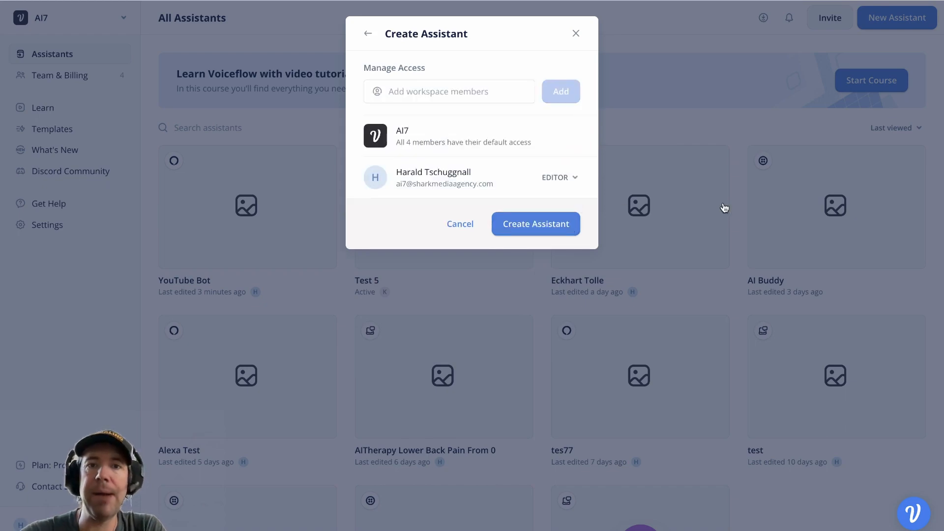
{"action": "left_click", "coordinate": [537, 223]}
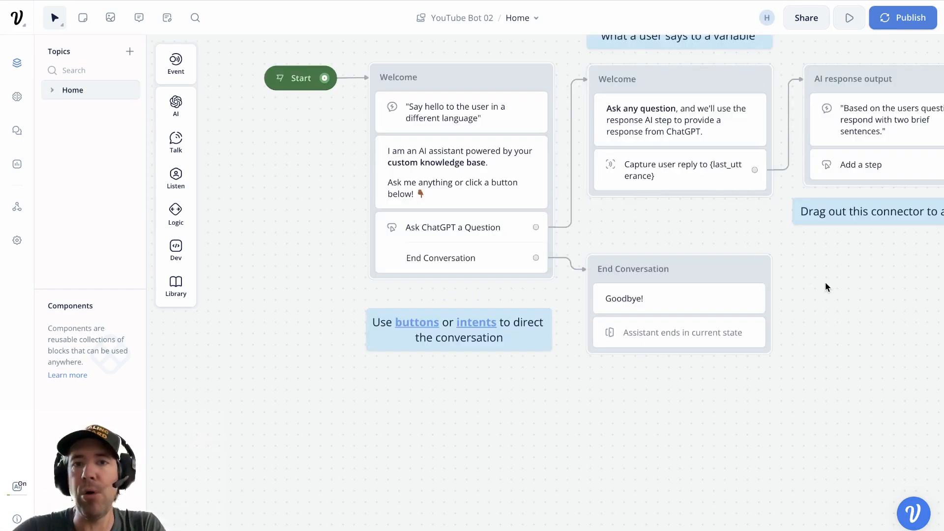
Step: Add a Response AI step as a new block in the empty canvas area below the AI response output block
{"action": "left_click_drag", "start_coordinate": [826, 286], "coordinate": [718, 337]}
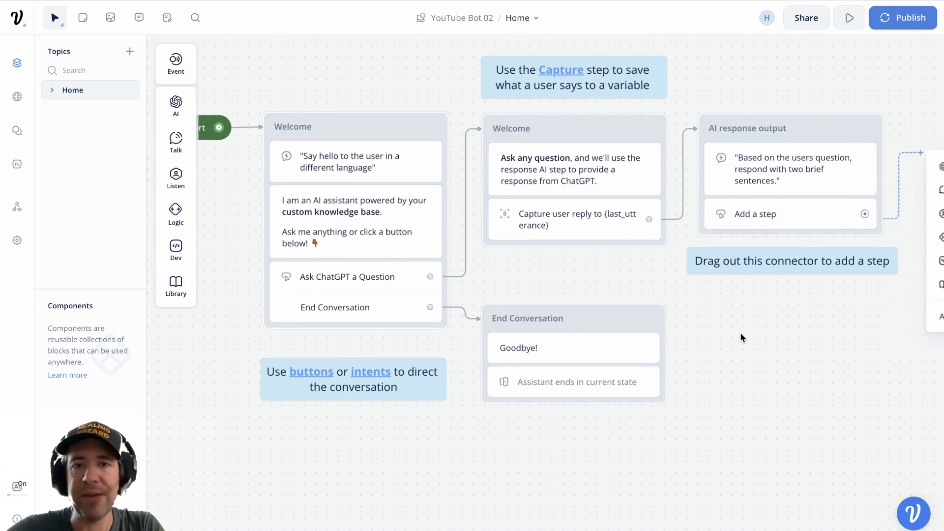
{"action": "scroll", "coordinate": [753, 336], "scroll_direction": "down", "scroll_amount": 1}
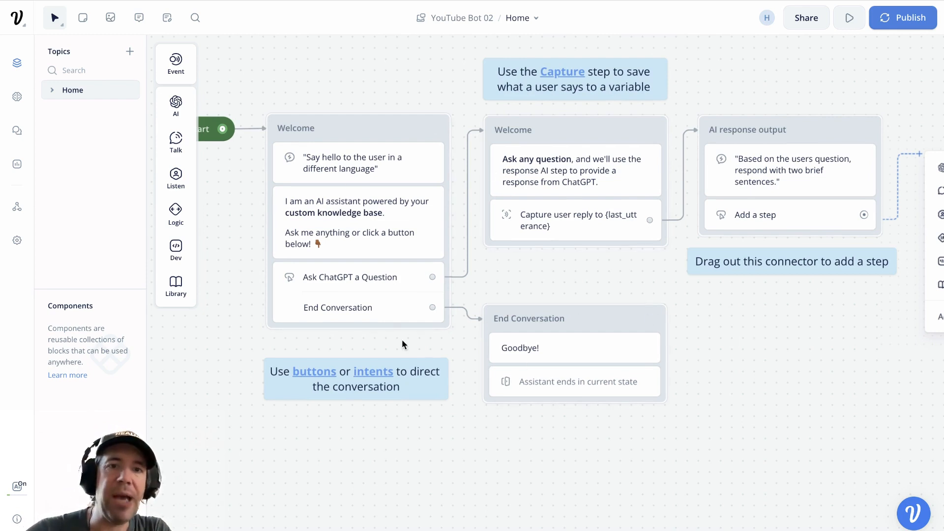
{"action": "mouse_move", "coordinate": [176, 105]}
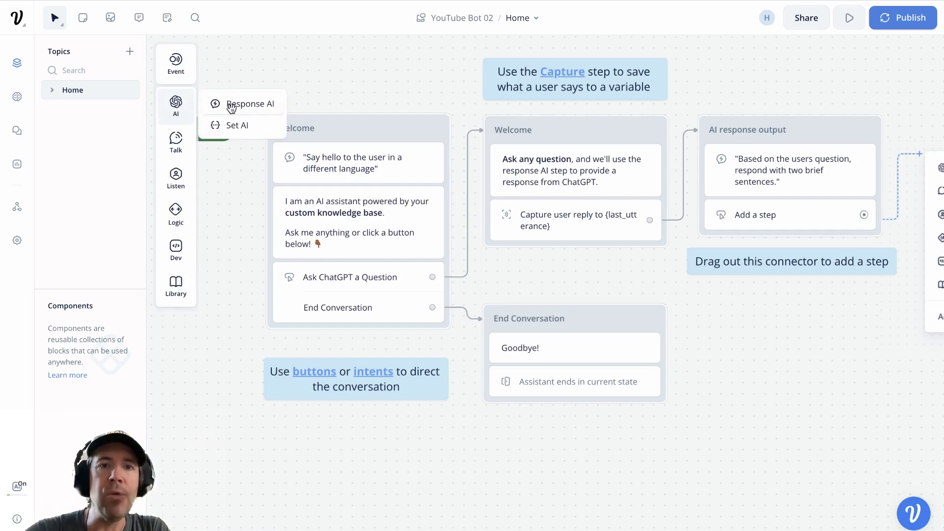
{"action": "left_click_drag", "start_coordinate": [241, 104], "coordinate": [779, 440]}
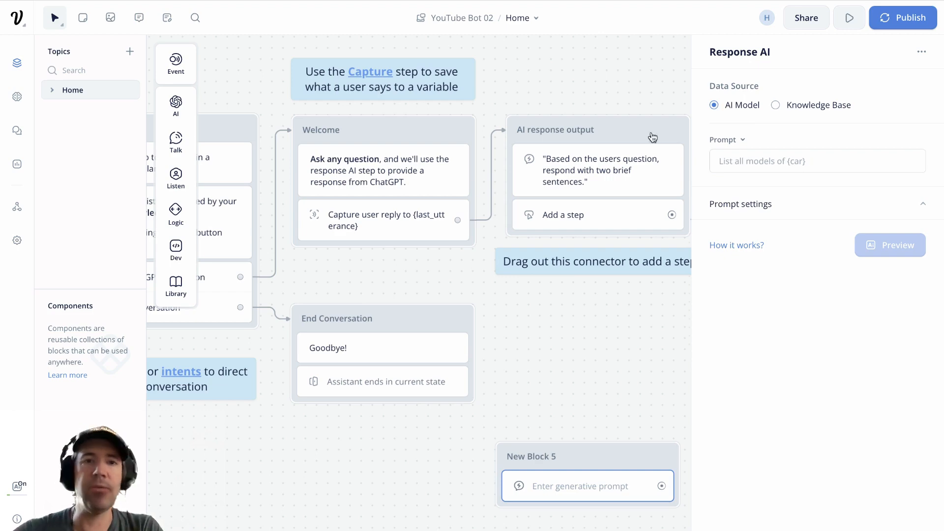
Step: Review the assistant's general settings, from name and language down to metadata and the danger zone
{"action": "left_click", "coordinate": [16, 240]}
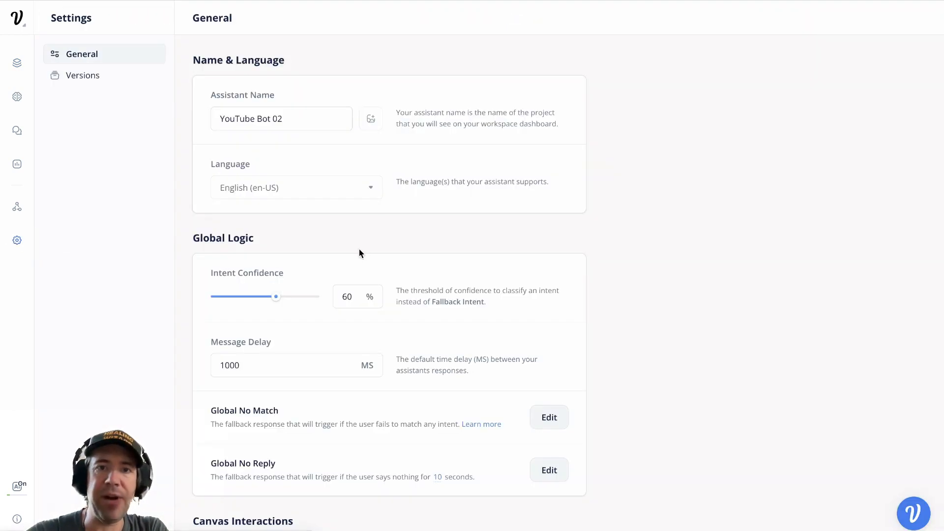
{"action": "scroll", "coordinate": [358, 249], "scroll_direction": "down", "scroll_amount": 4}
{"action": "scroll", "coordinate": [359, 249], "scroll_direction": "down", "scroll_amount": 7}
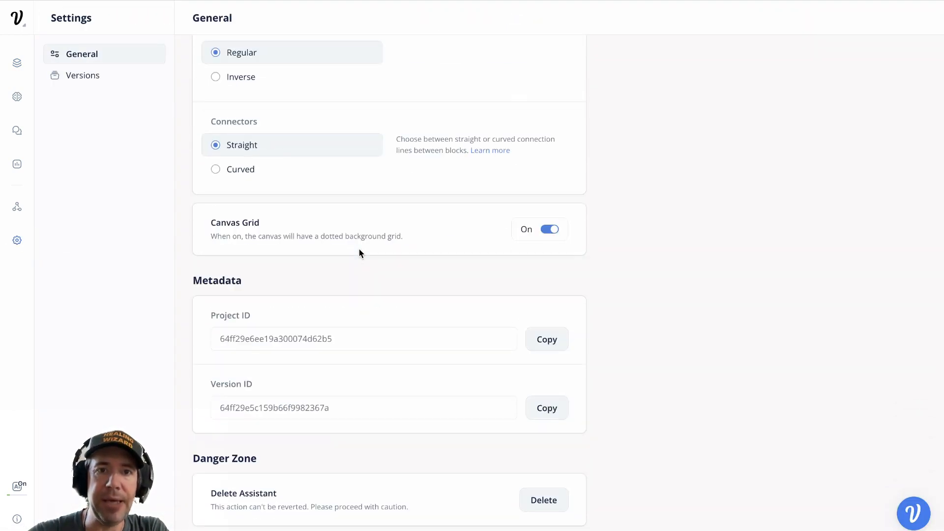
{"action": "scroll", "coordinate": [358, 253], "scroll_direction": "up", "scroll_amount": 10}
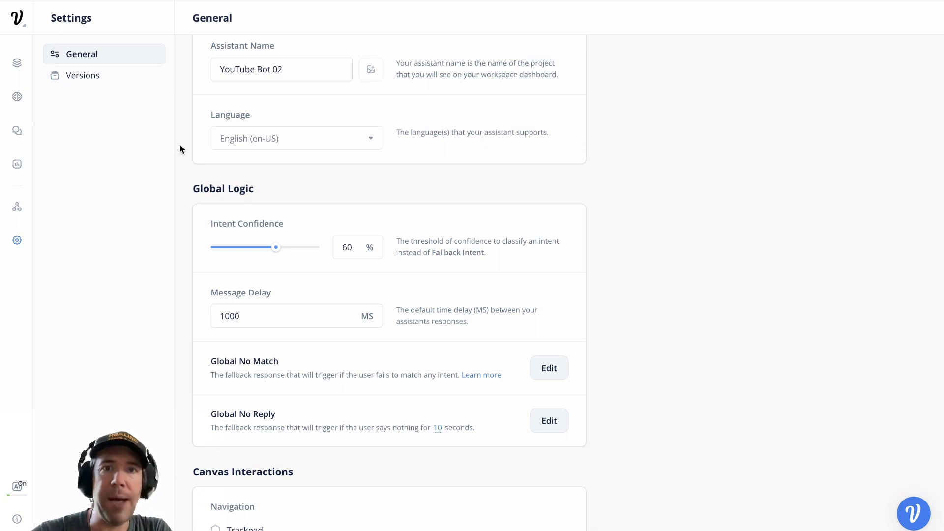
{"action": "scroll", "coordinate": [551, 278], "scroll_direction": "up", "scroll_amount": 2}
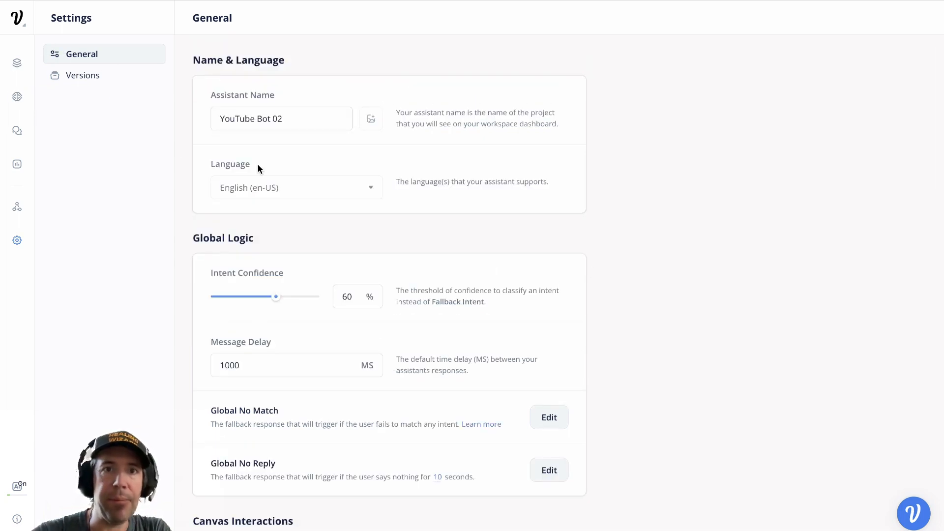
Step: Return to the designer and set the new Response AI step's data source to Knowledge Base
{"action": "left_click", "coordinate": [17, 62]}
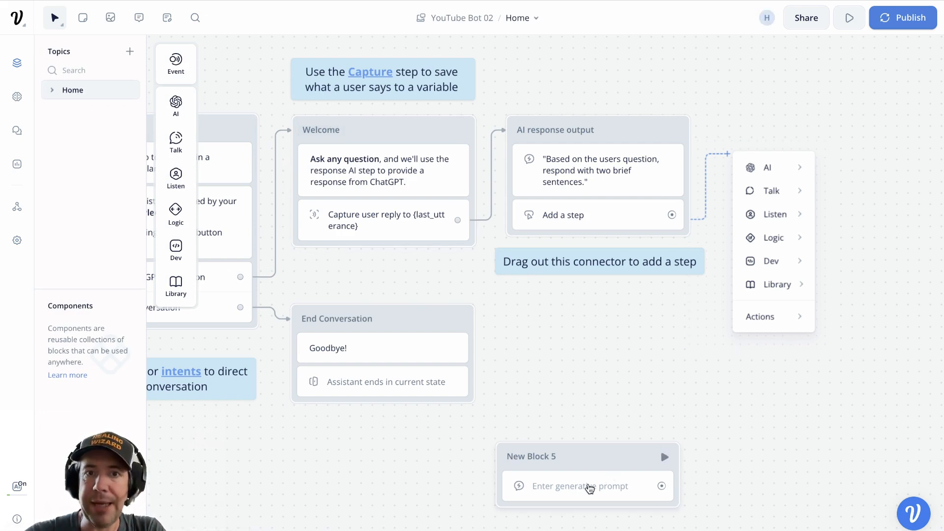
{"action": "left_click", "coordinate": [590, 487]}
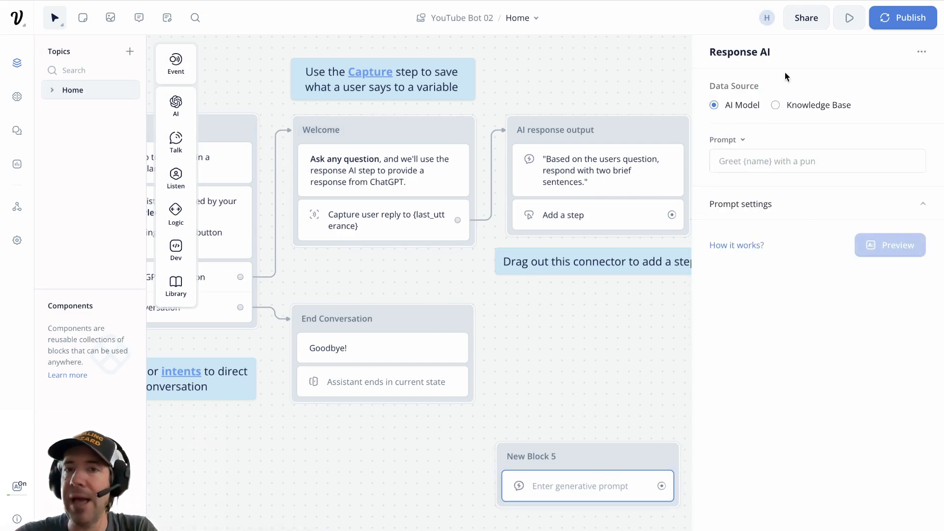
{"action": "left_click", "coordinate": [775, 104]}
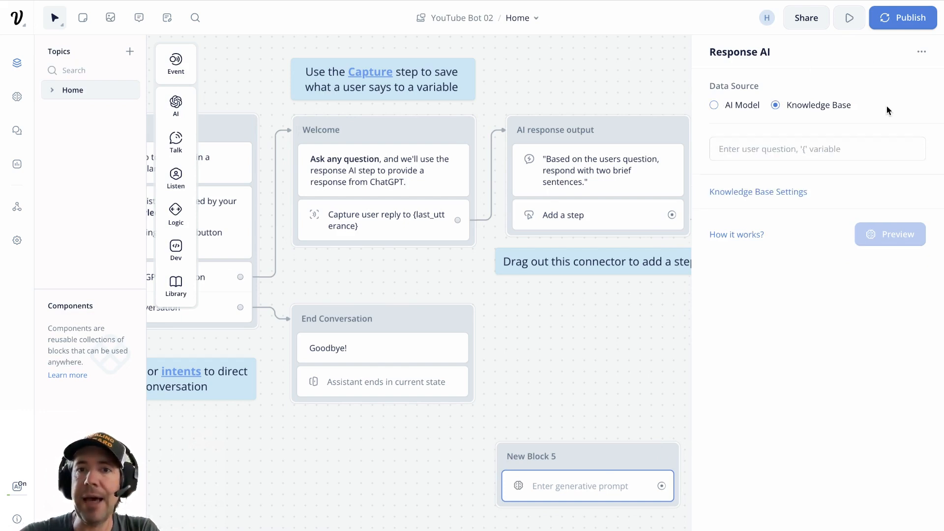
{"action": "left_click", "coordinate": [16, 96]}
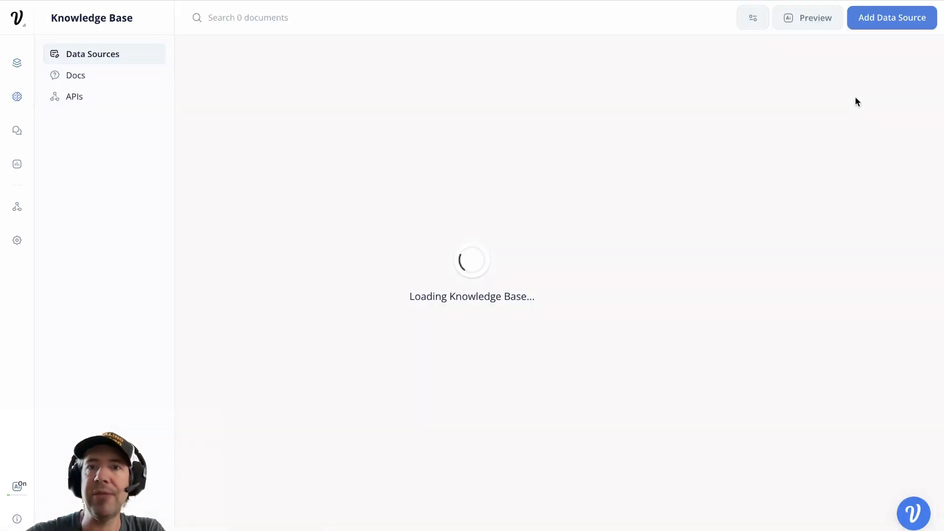
{"action": "left_click", "coordinate": [886, 21]}
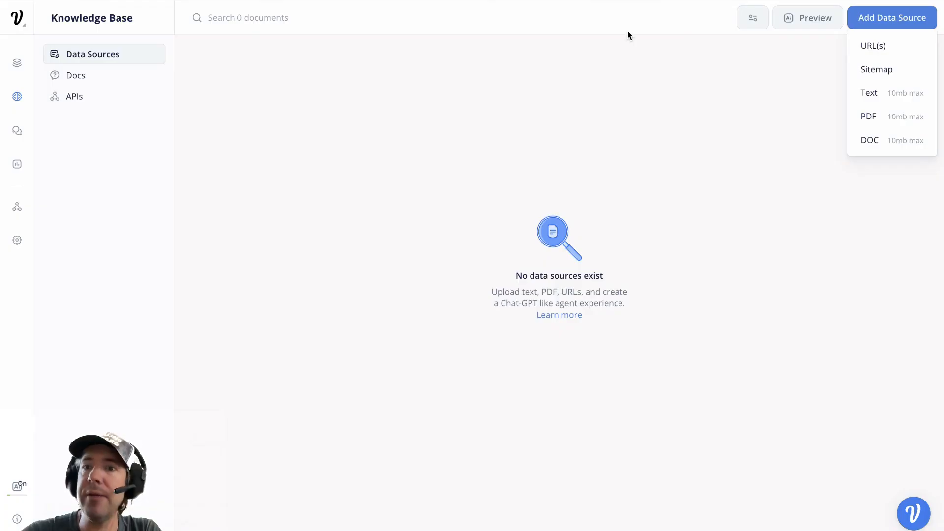
{"action": "left_click", "coordinate": [861, 45]}
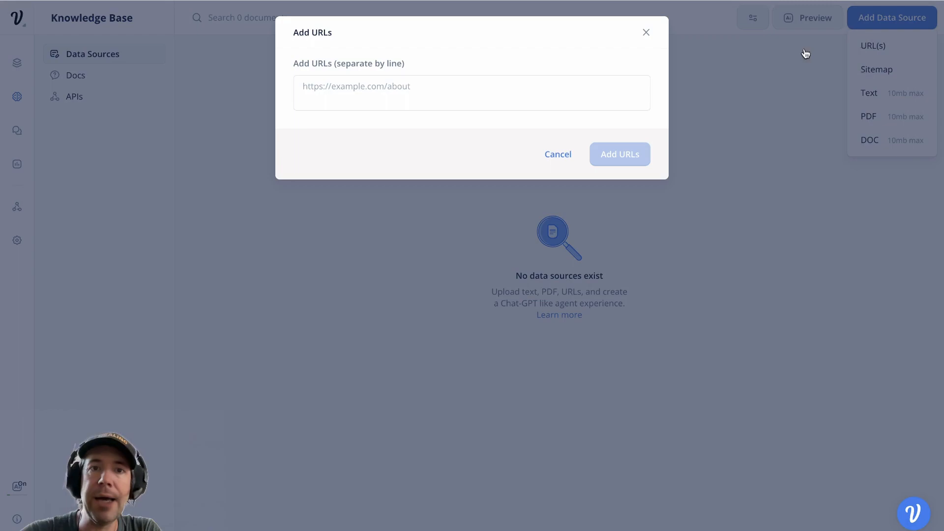
{"action": "left_click", "coordinate": [478, 84]}
{"action": "type", "text": "https://www.voiceflow.com/pricing"}
{"action": "left_click", "coordinate": [621, 150]}
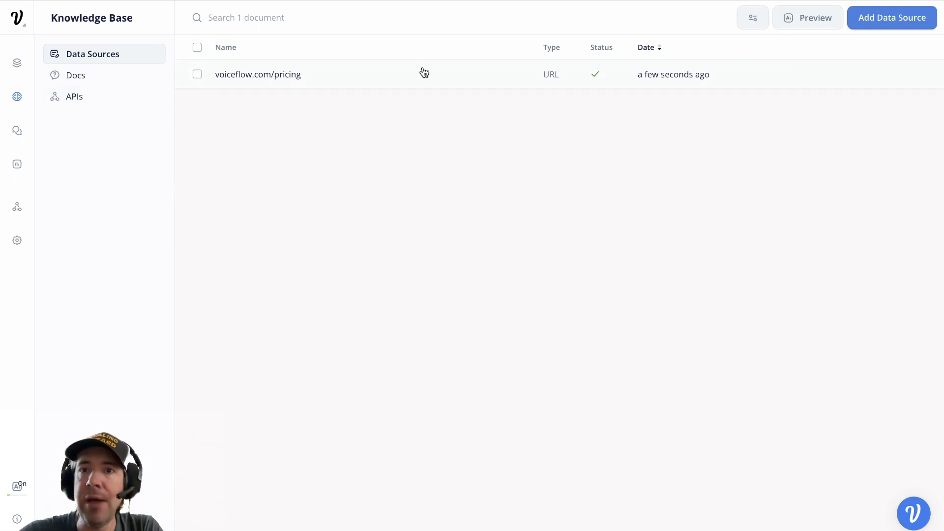
Step: Open the knowledge base preview and copy the plan name "Professional" from the Voiceflow pricing page
{"action": "left_click", "coordinate": [801, 19]}
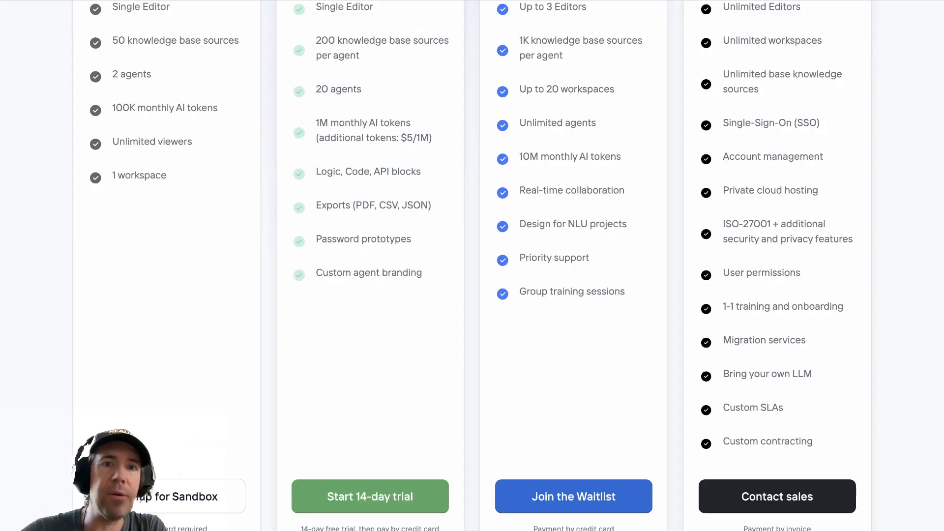
{"action": "scroll", "coordinate": [293, 113], "scroll_direction": "up", "scroll_amount": 10}
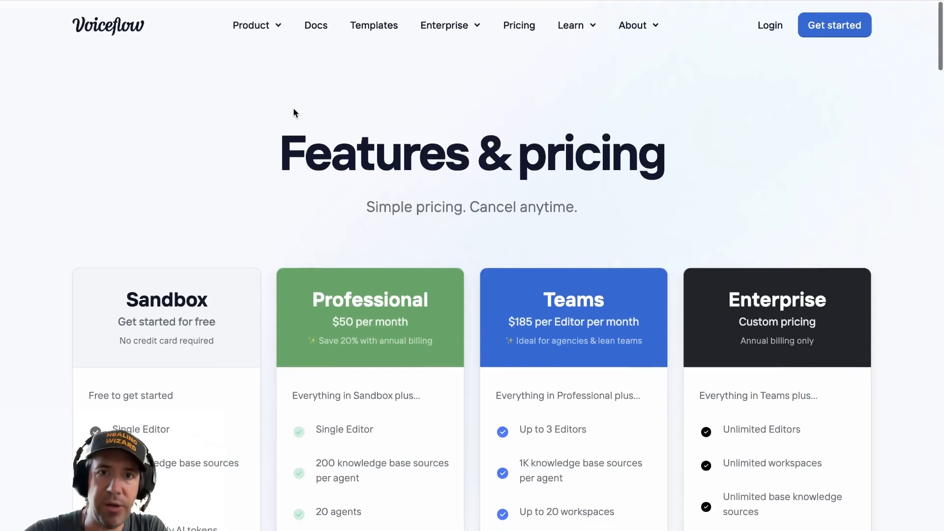
{"action": "scroll", "coordinate": [293, 113], "scroll_direction": "down", "scroll_amount": 2}
{"action": "scroll", "coordinate": [293, 113], "scroll_direction": "down", "scroll_amount": 1}
{"action": "double_click", "coordinate": [356, 167]}
{"action": "key", "text": "ctrl+c"}
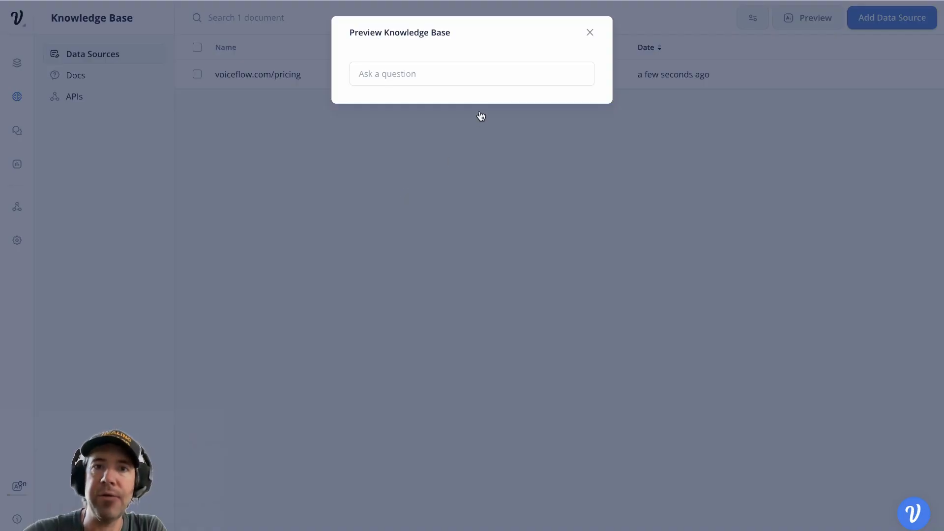
Step: Ask the knowledge base preview "how much is the Professional plan", read the answer, and close the preview
{"action": "type", "text": "how much i"}
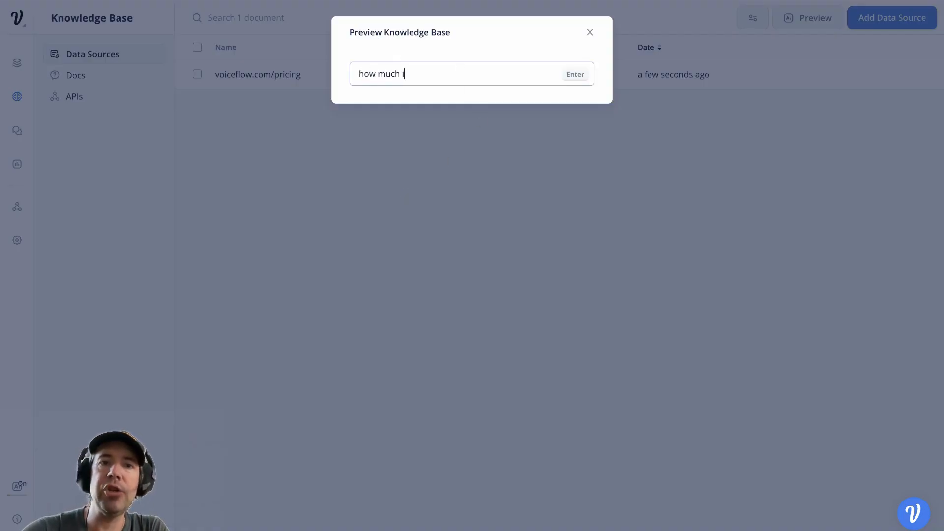
{"action": "type", "text": "s the pro"}
{"action": "key", "text": "BackSpace"}
{"action": "key", "text": "BackSpace"}
{"action": "key", "text": "BackSpace"}
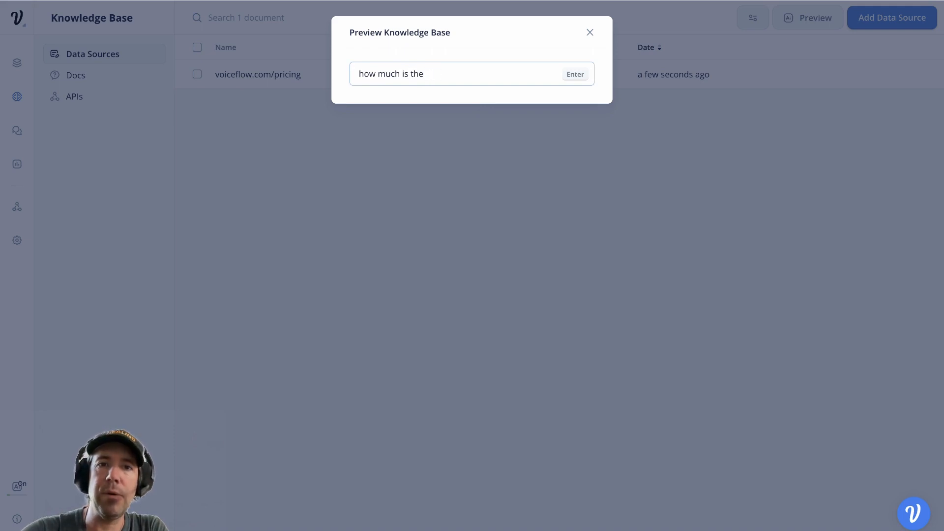
{"action": "key", "text": "ctrl+v"}
{"action": "type", "text": "plan"}
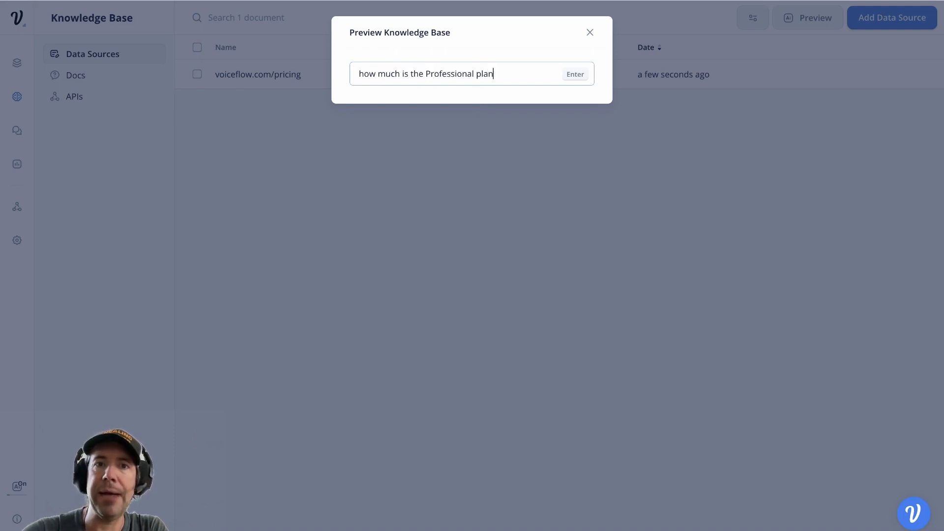
{"action": "key", "text": "Return"}
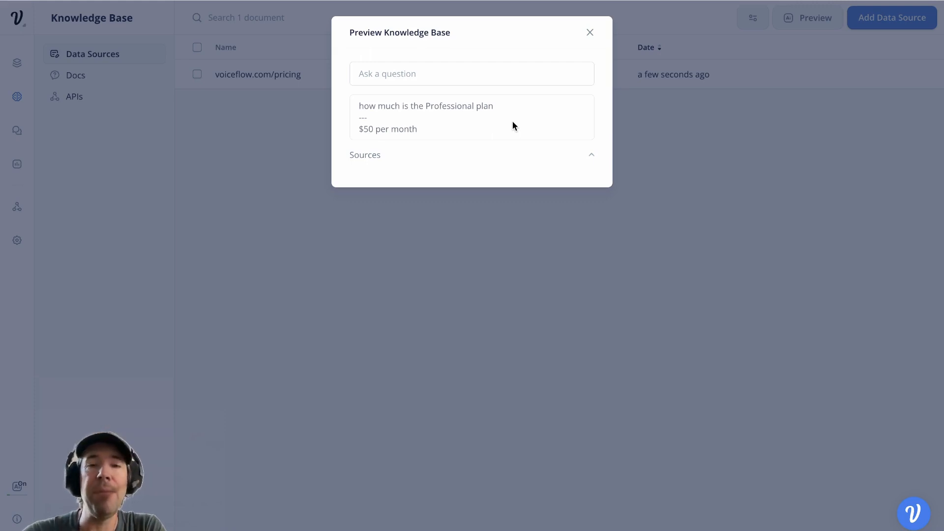
{"action": "left_click", "coordinate": [648, 198]}
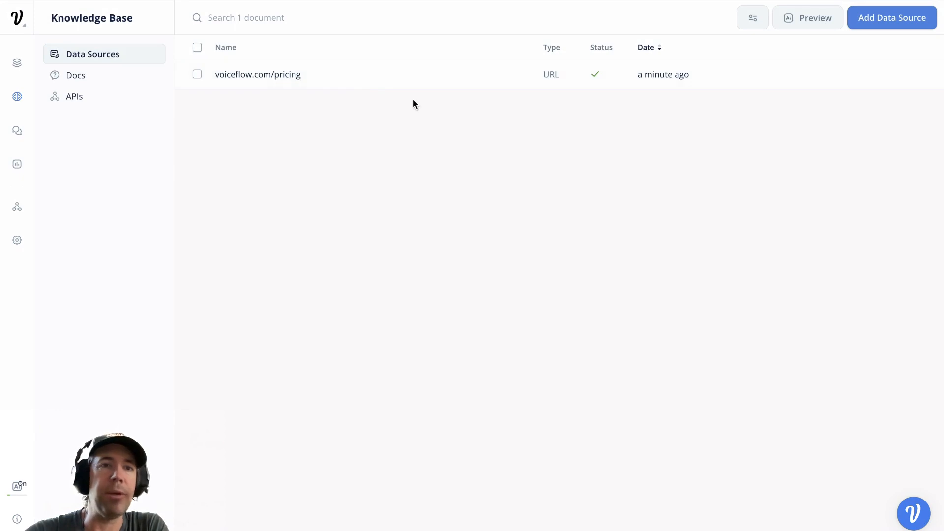
Step: Return to the designer, check the new Response AI step's settings, and move its block up beside the End Conversation block
{"action": "left_click", "coordinate": [16, 62]}
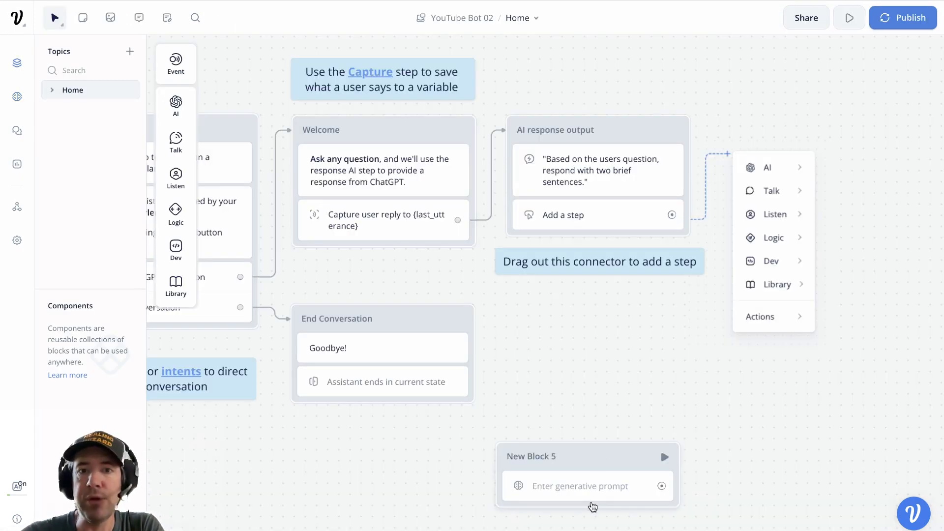
{"action": "left_click", "coordinate": [575, 490]}
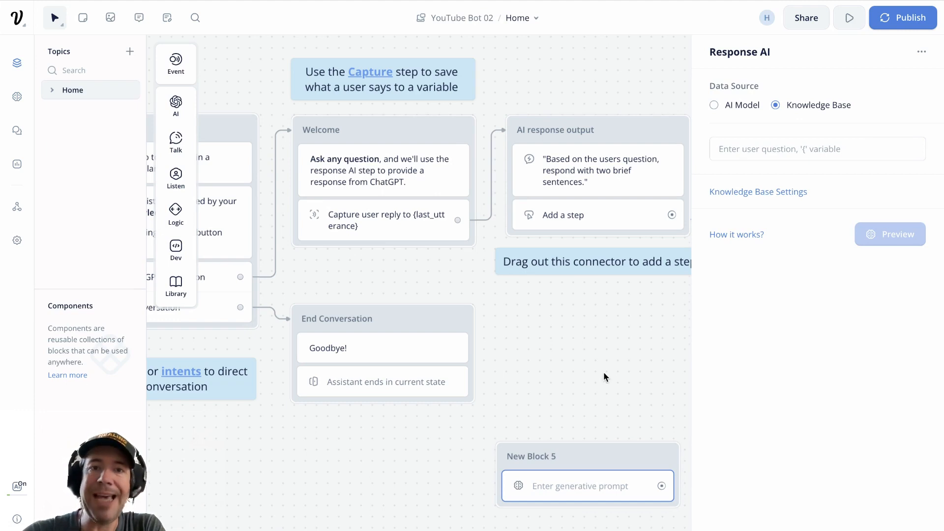
{"action": "left_click_drag", "start_coordinate": [580, 457], "coordinate": [580, 339]}
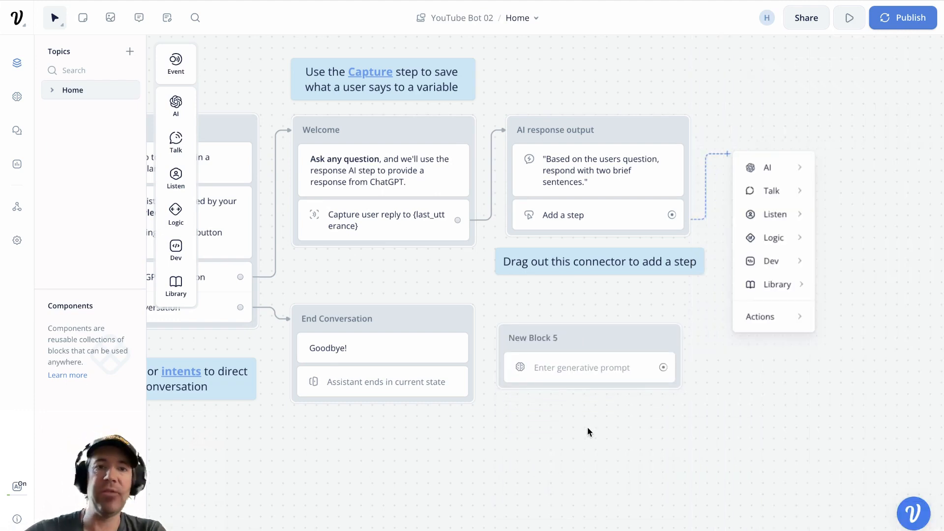